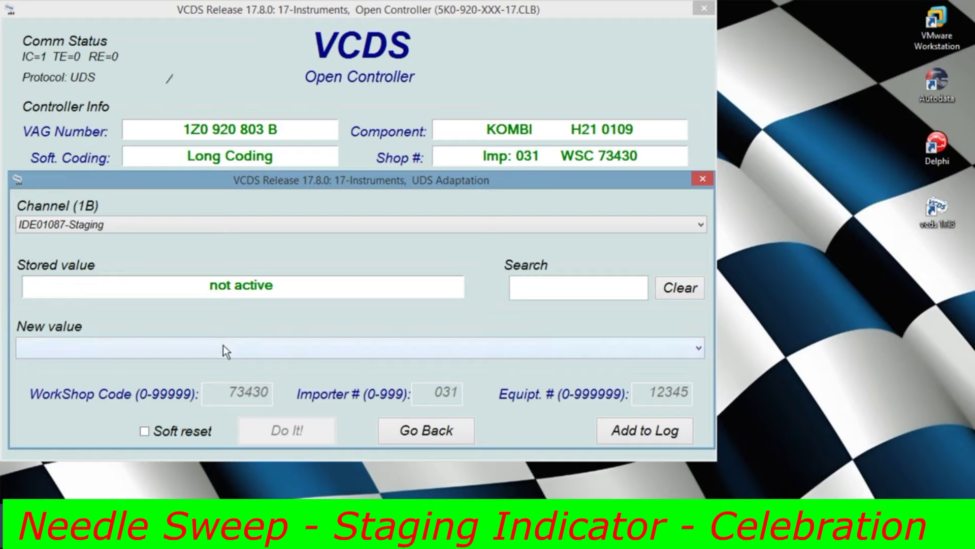
Set the instrument cluster's IDE01087-Staging adaptation channel to active and write the change to the controller
{"action": "left_click", "coordinate": [225, 351]}
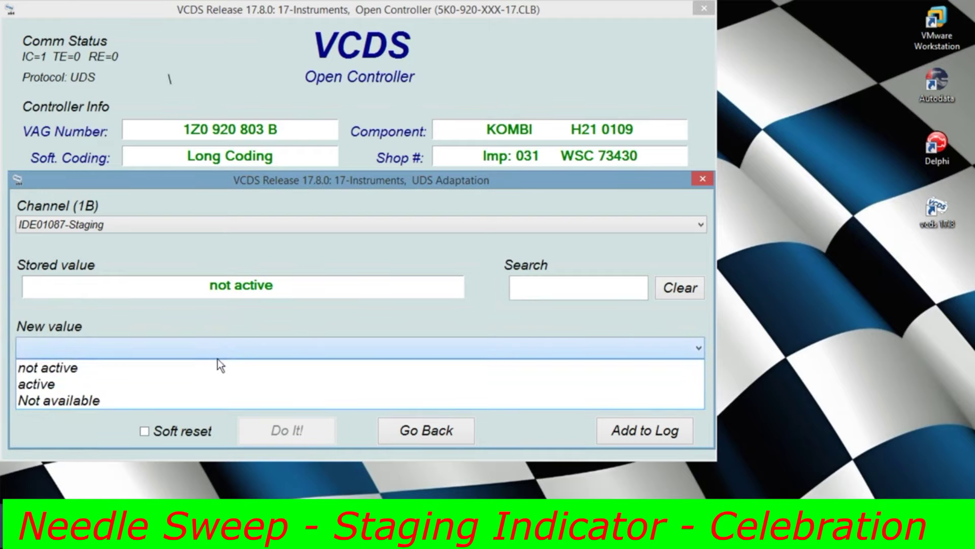
{"action": "left_click", "coordinate": [205, 385]}
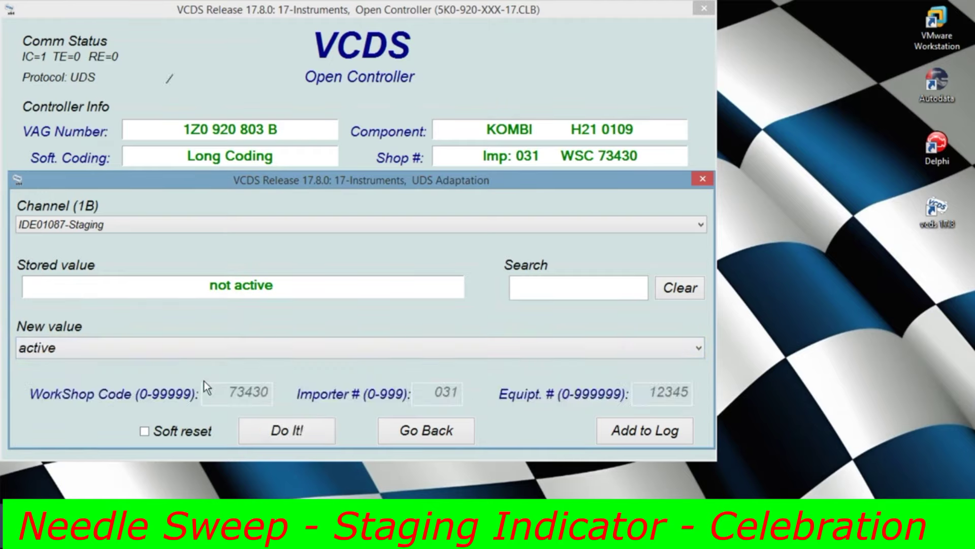
{"action": "left_click", "coordinate": [278, 432]}
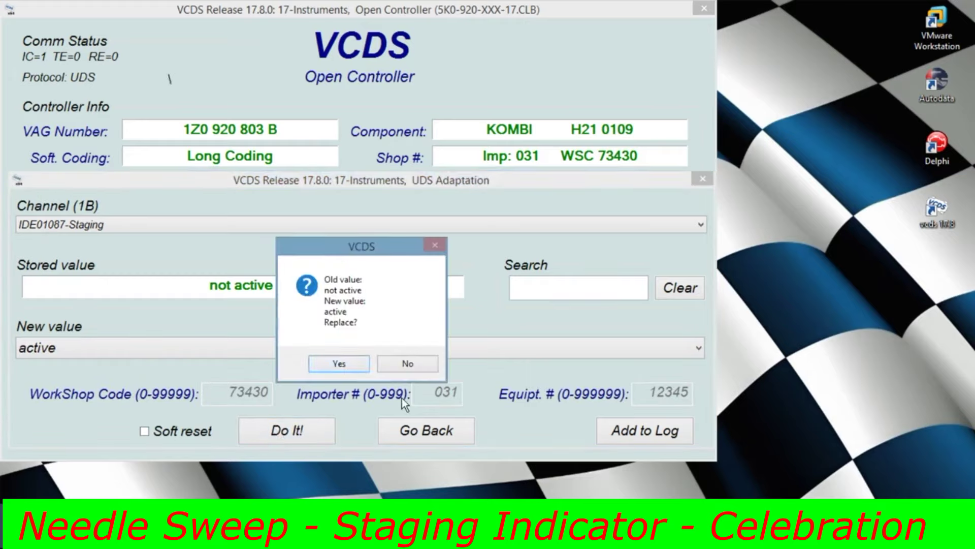
{"action": "left_click", "coordinate": [352, 370]}
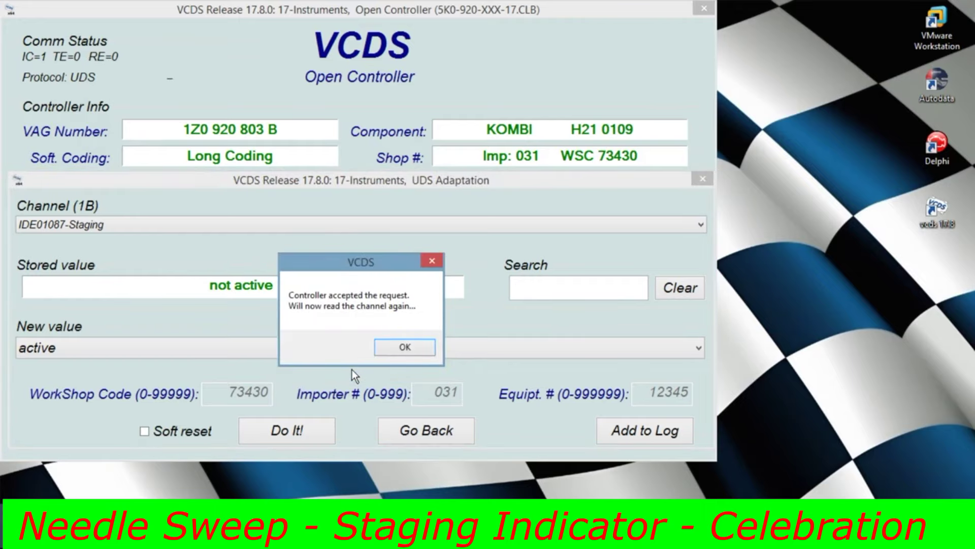
{"action": "left_click", "coordinate": [391, 350]}
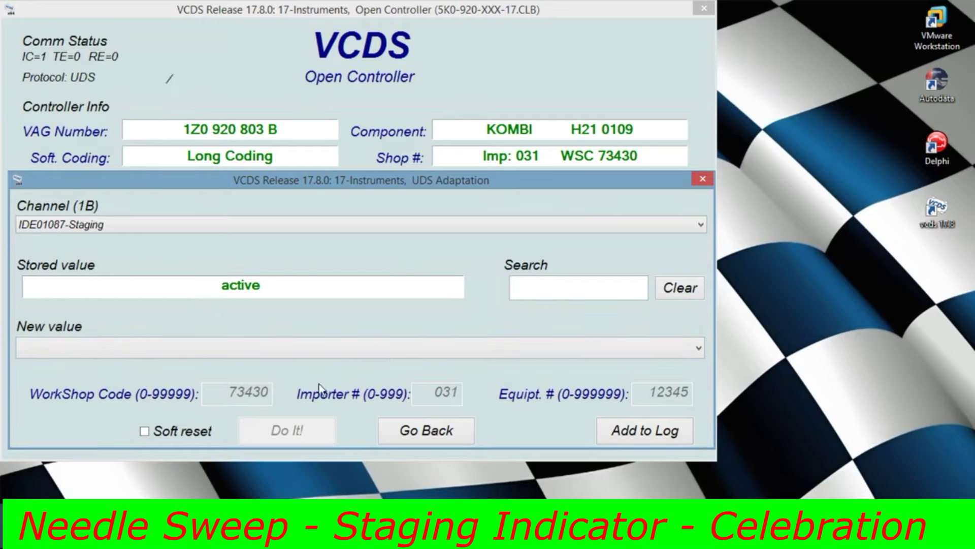
Leave the adaptation, close the 17-Instruments controller, return to the main screen and minimize the program
{"action": "left_click", "coordinate": [401, 429]}
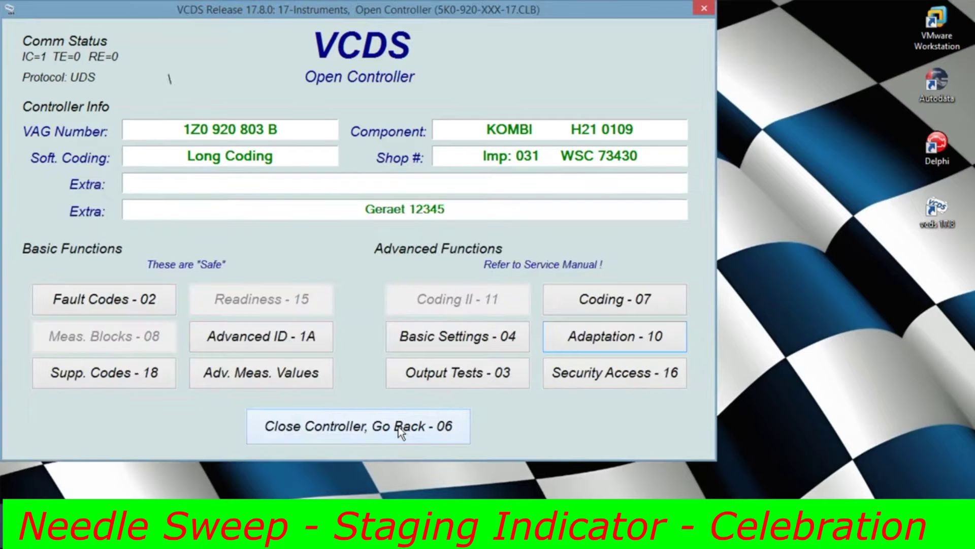
{"action": "left_click", "coordinate": [399, 429]}
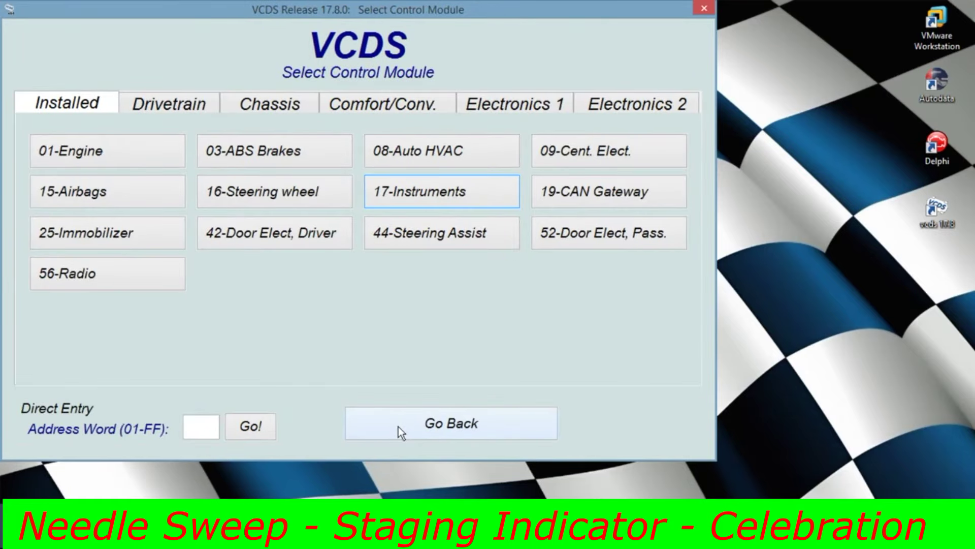
{"action": "left_click", "coordinate": [398, 427]}
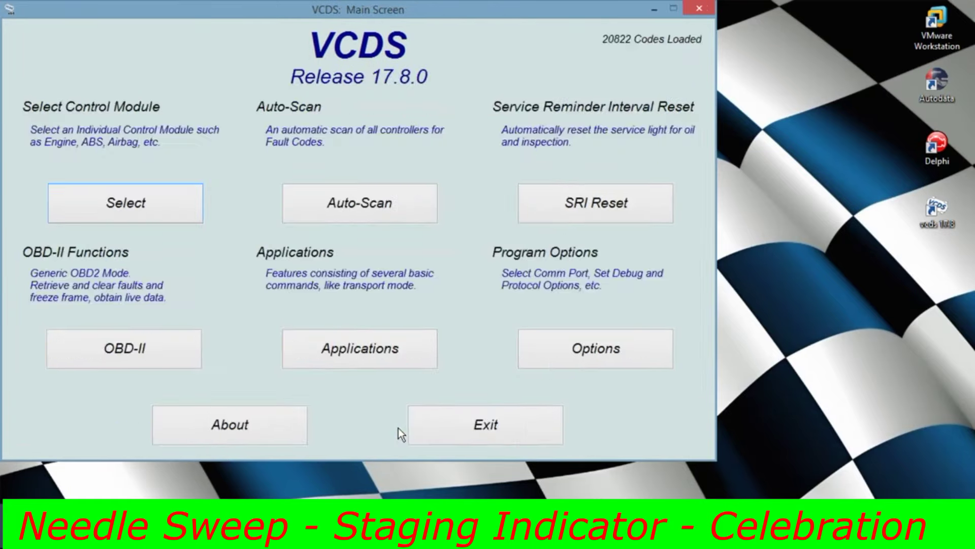
{"action": "left_click", "coordinate": [654, 10]}
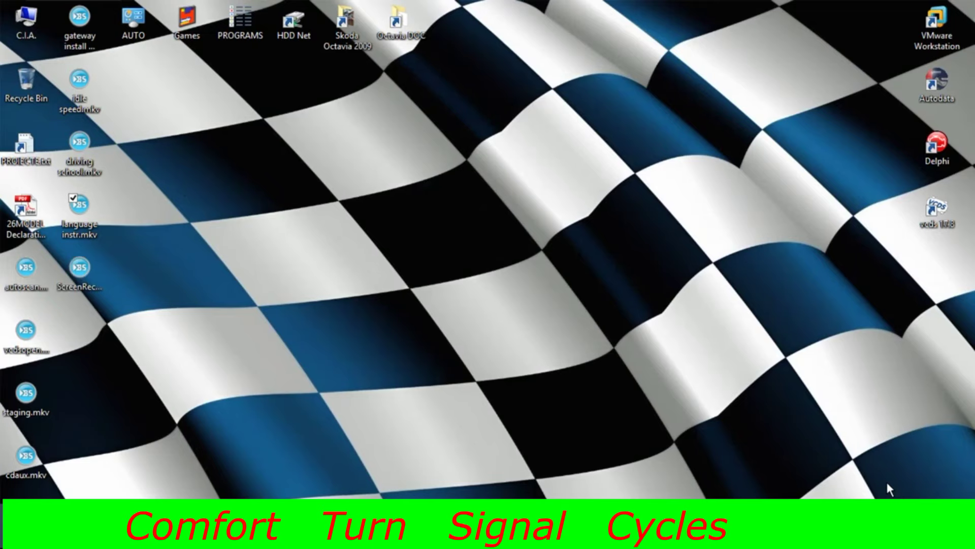
Restore VCDS and load the Comfort Turn Signals (Cycles) adaptation channel of the 09-Cent. Elect. module
{"action": "mouse_move", "coordinate": [283, 534]}
{"action": "left_click", "coordinate": [283, 533]}
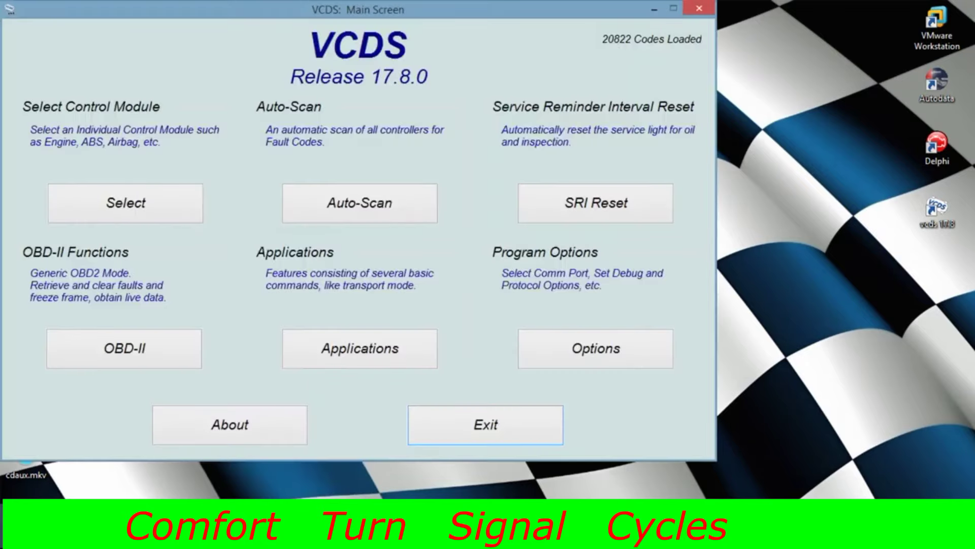
{"action": "left_click", "coordinate": [158, 205]}
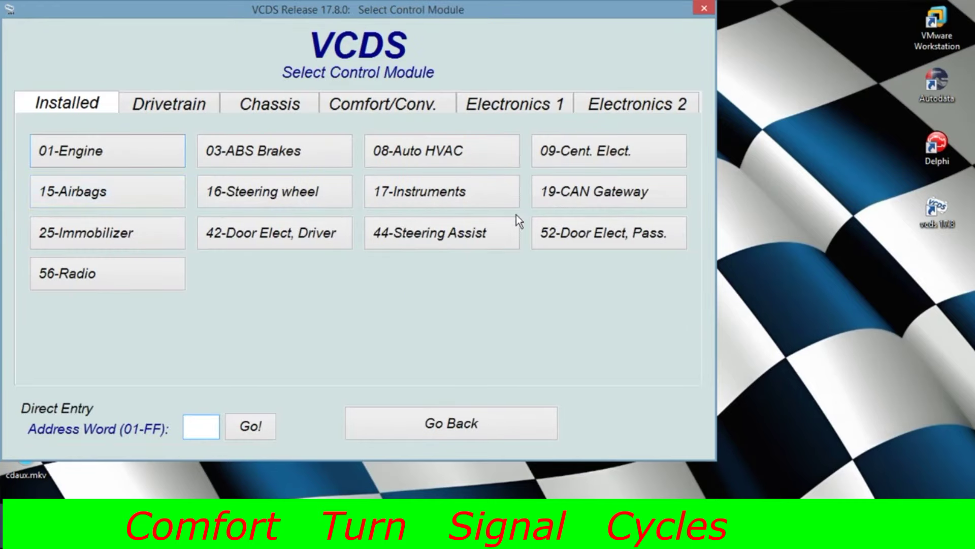
{"action": "left_click", "coordinate": [590, 153]}
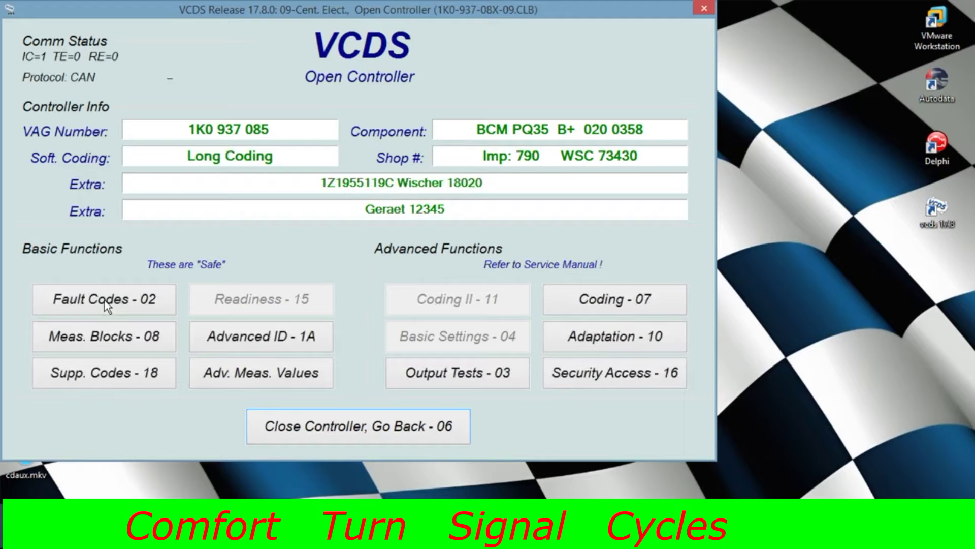
{"action": "left_click", "coordinate": [586, 344]}
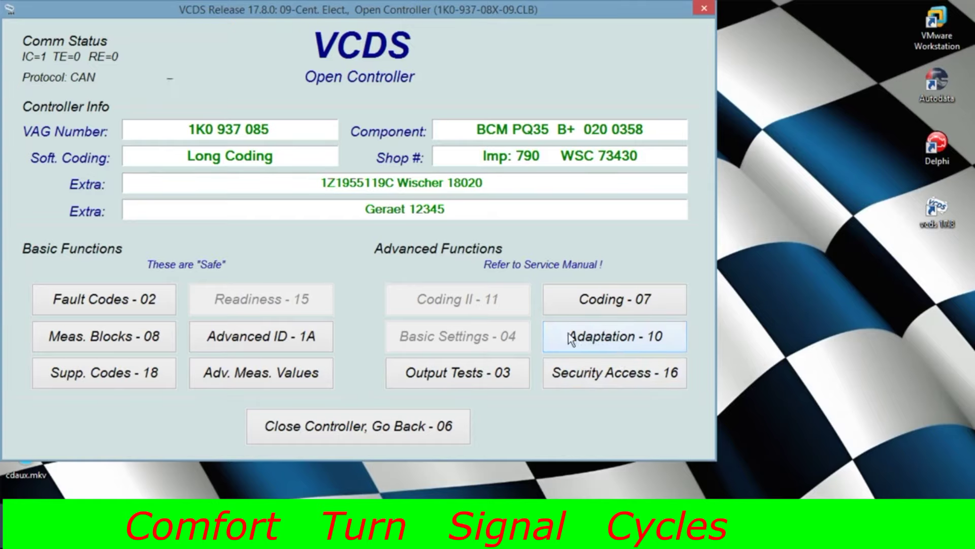
{"action": "left_click", "coordinate": [597, 339]}
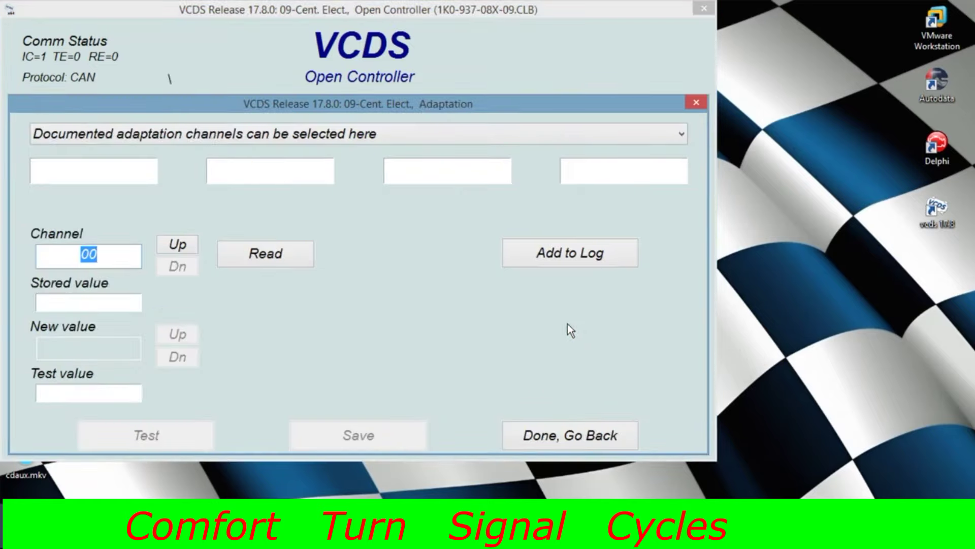
{"action": "left_click", "coordinate": [438, 138]}
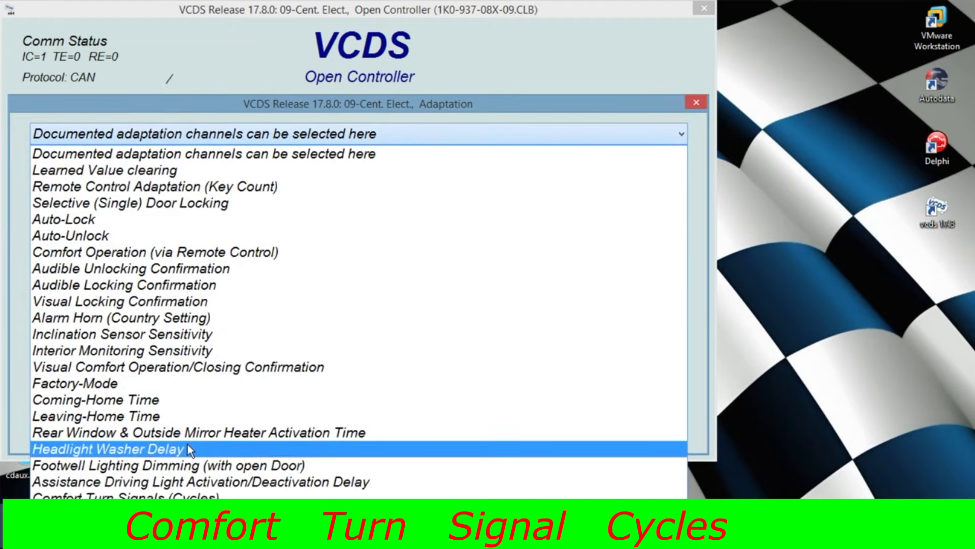
{"action": "left_click", "coordinate": [178, 493]}
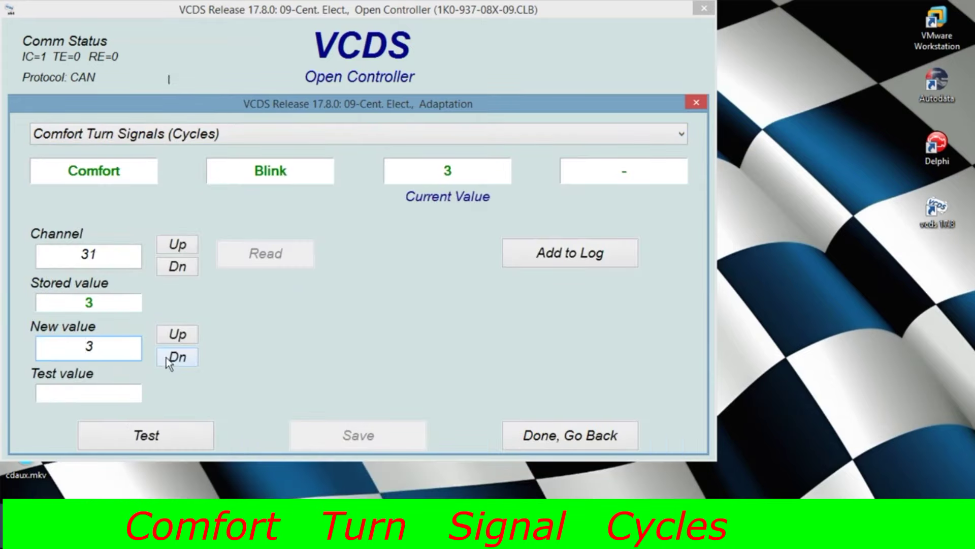
Set the Comfort Turn Signals (Cycles) value to 5, save it to channel 31 and read the channel again
{"action": "left_click", "coordinate": [175, 338]}
{"action": "left_click", "coordinate": [172, 338]}
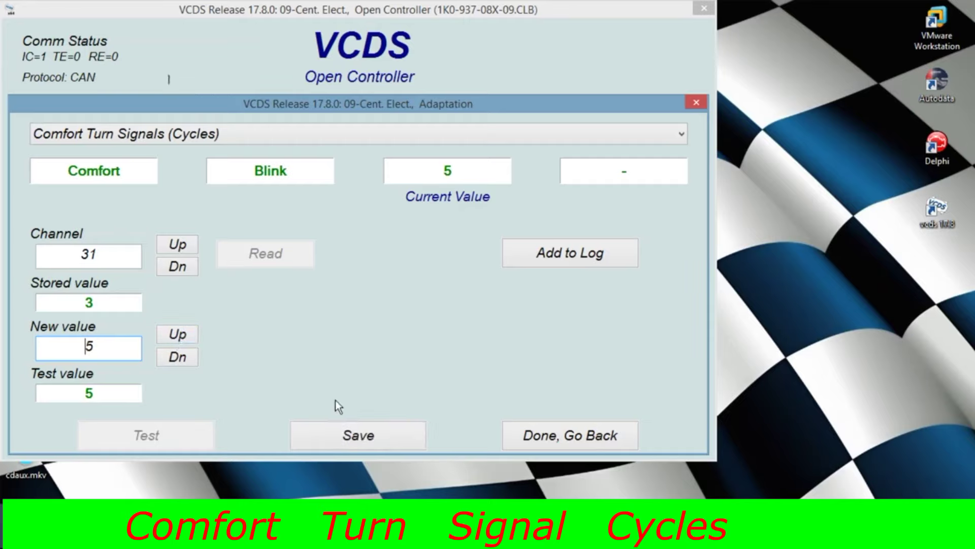
{"action": "left_click", "coordinate": [354, 432]}
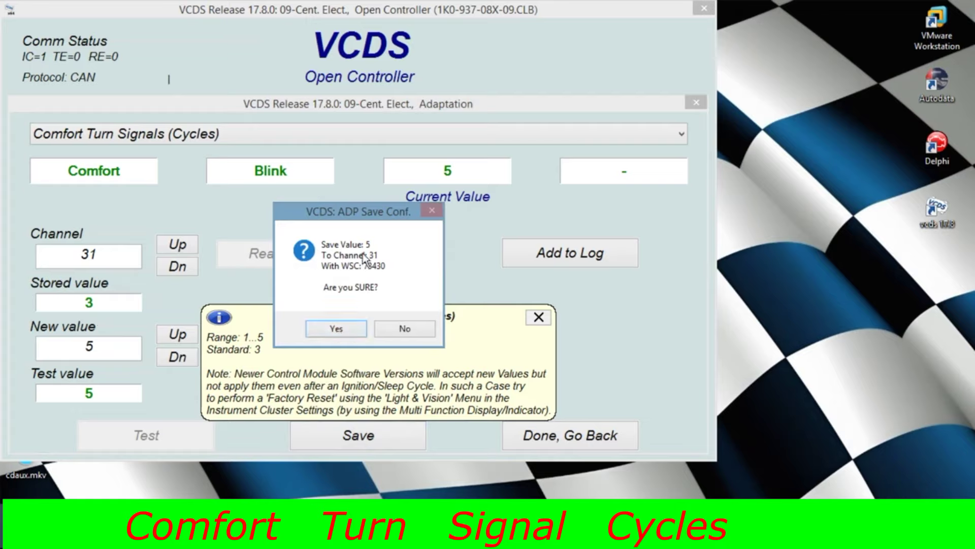
{"action": "left_click", "coordinate": [334, 331]}
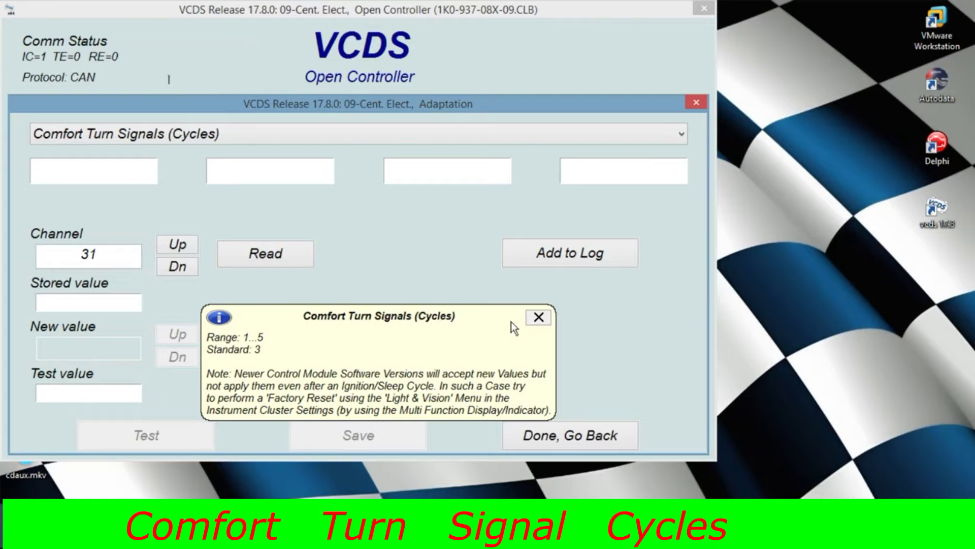
{"action": "left_click", "coordinate": [539, 317]}
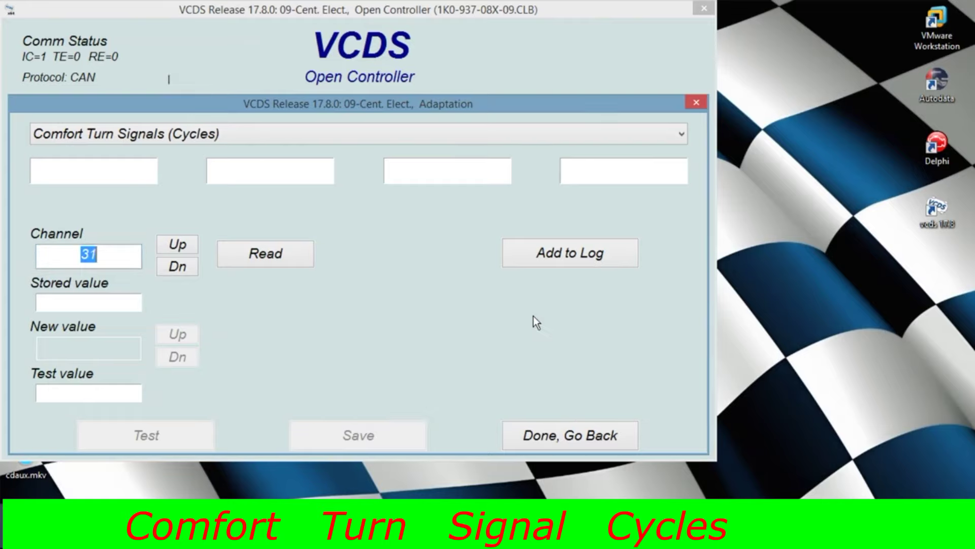
{"action": "left_click", "coordinate": [285, 252]}
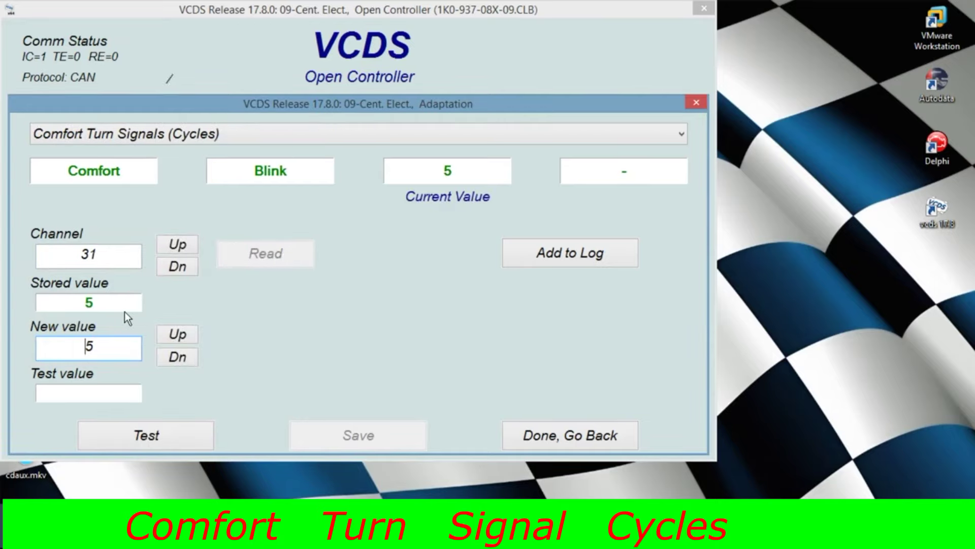
Finish the adaptation, close the 09-Cent. Elect. controller and leave the control module selection
{"action": "left_click", "coordinate": [557, 449]}
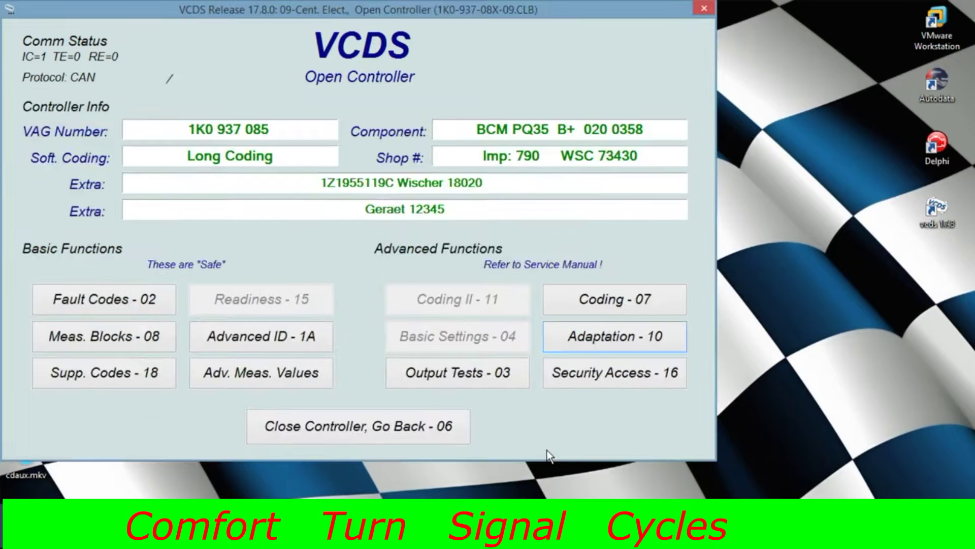
{"action": "left_click", "coordinate": [398, 440]}
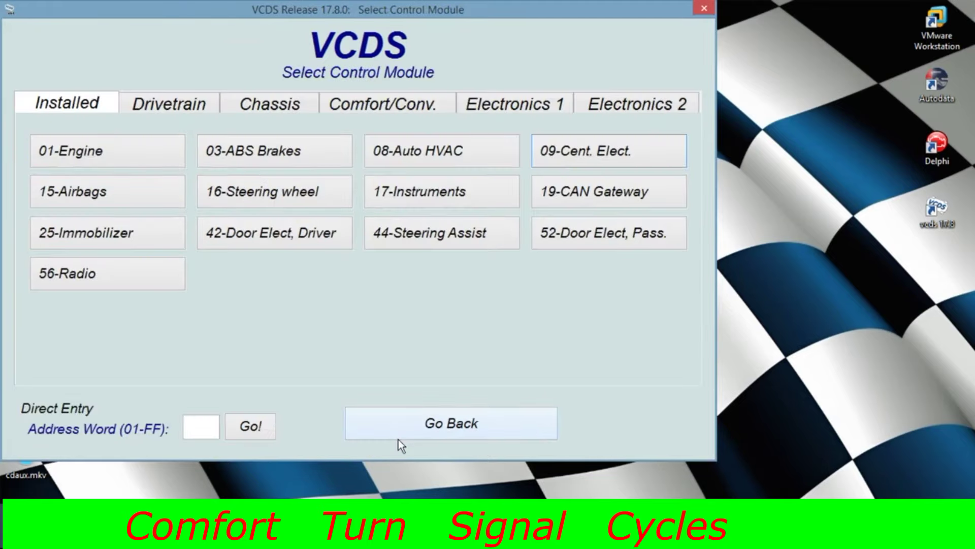
{"action": "left_click", "coordinate": [398, 439]}
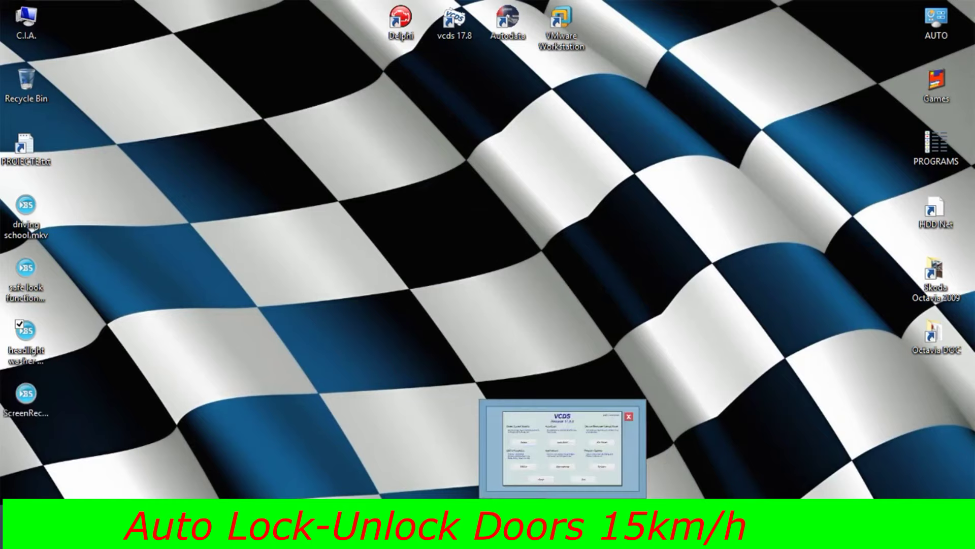
Restore VCDS and open the 46-Central Conv. module's coding in the Long Coding Helper
{"action": "left_click", "coordinate": [563, 537]}
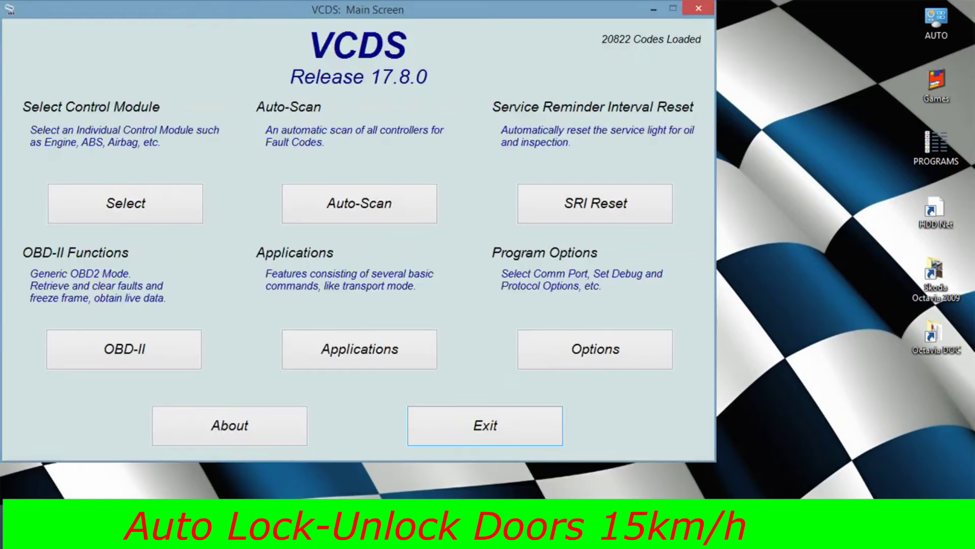
{"action": "left_click", "coordinate": [125, 204]}
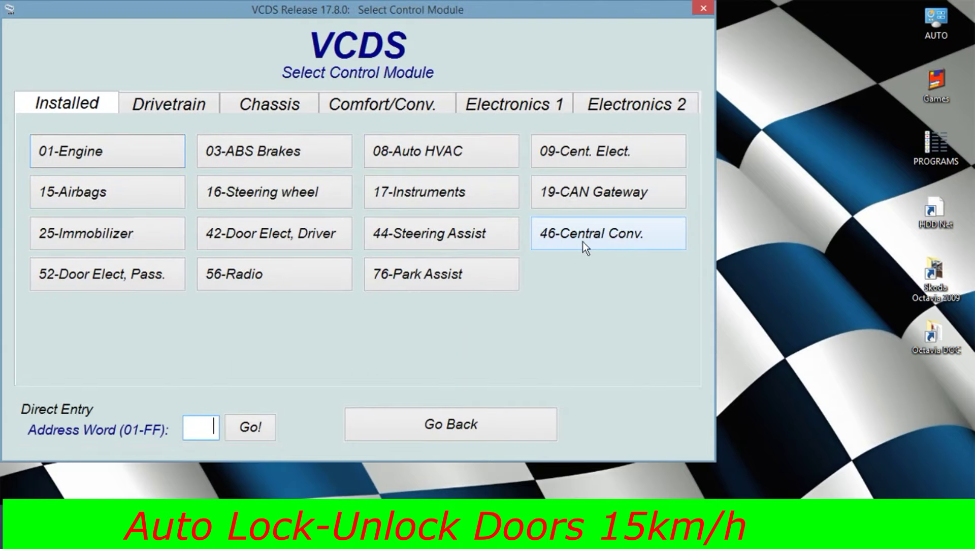
{"action": "left_click", "coordinate": [609, 237]}
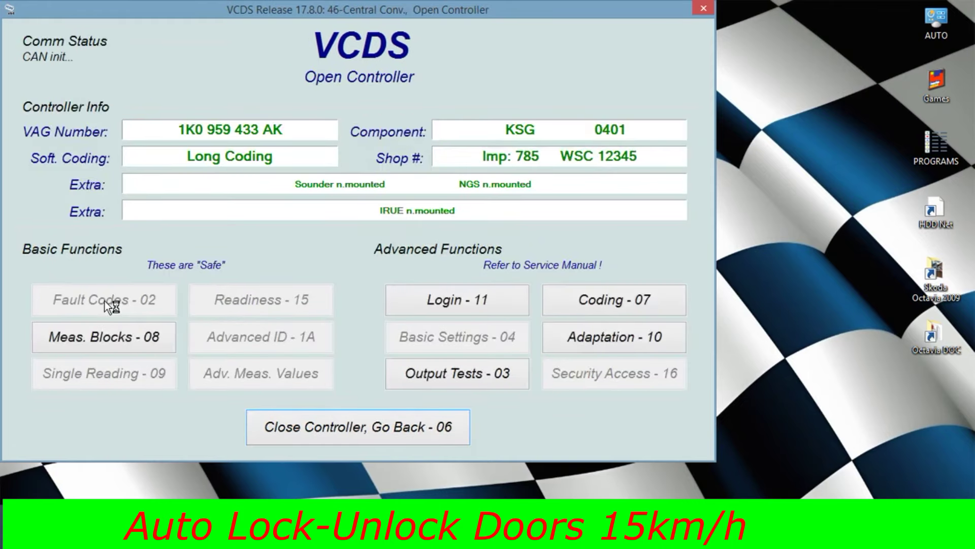
{"action": "left_click", "coordinate": [608, 306]}
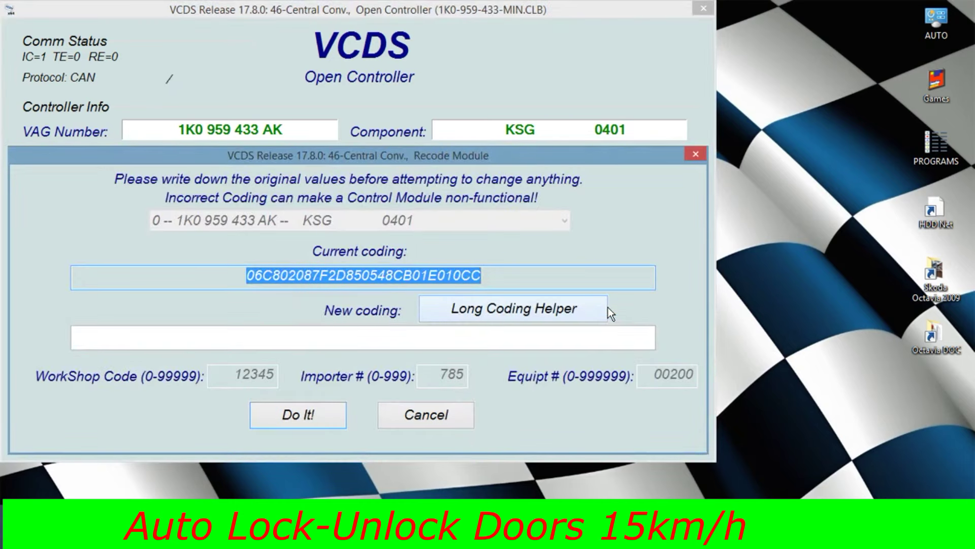
{"action": "left_click", "coordinate": [590, 309]}
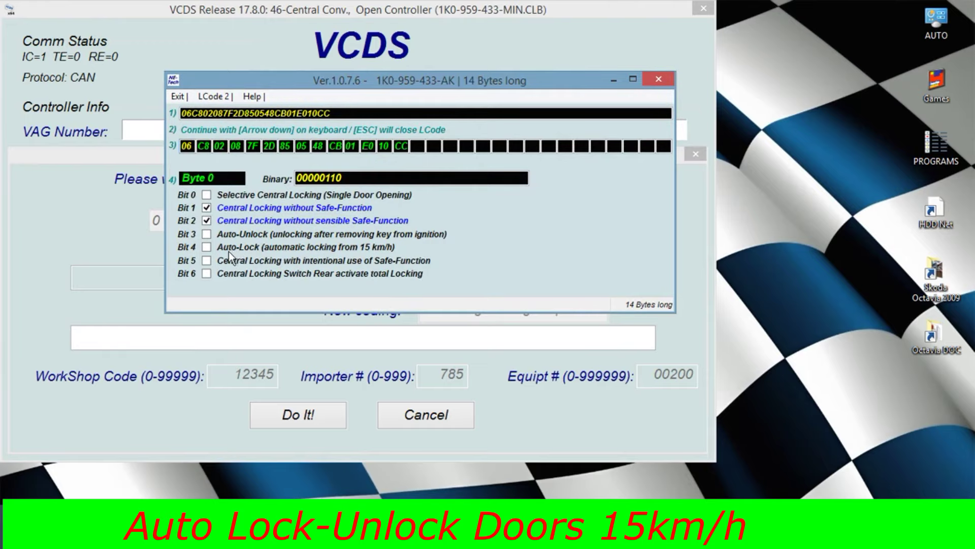
Enable Auto-Lock (automatic locking from 15 km/h) and Auto-Unlock in Byte 0, and transfer the new coding to the recode form
{"action": "left_click", "coordinate": [206, 248]}
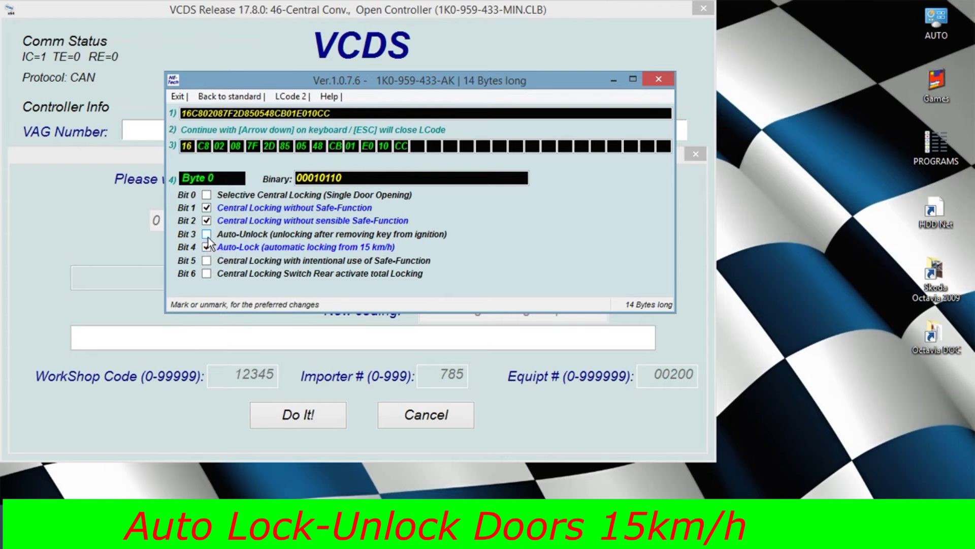
{"action": "left_click", "coordinate": [206, 234]}
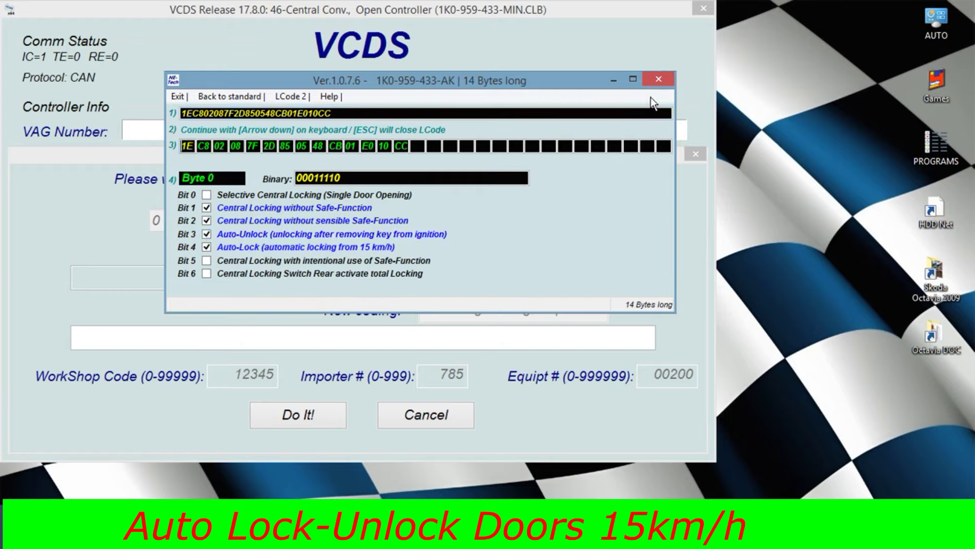
{"action": "left_click", "coordinate": [656, 80]}
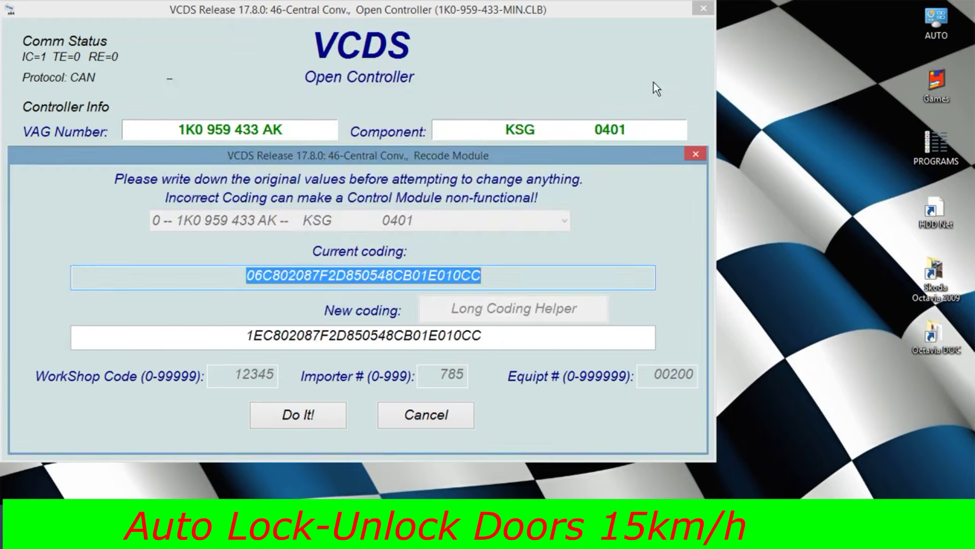
Write the new coding to the 46-Central Conv. module and close its controller
{"action": "left_click", "coordinate": [311, 416]}
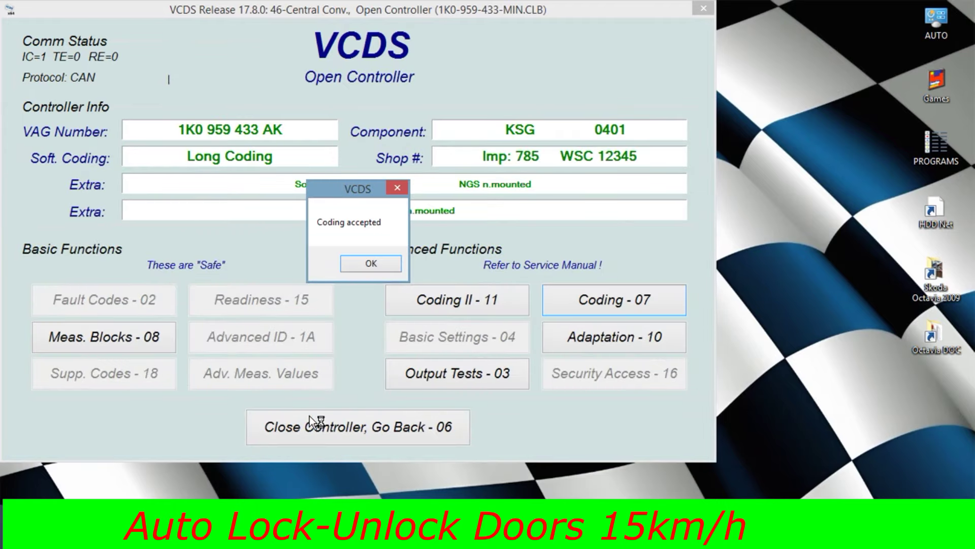
{"action": "left_click", "coordinate": [358, 266]}
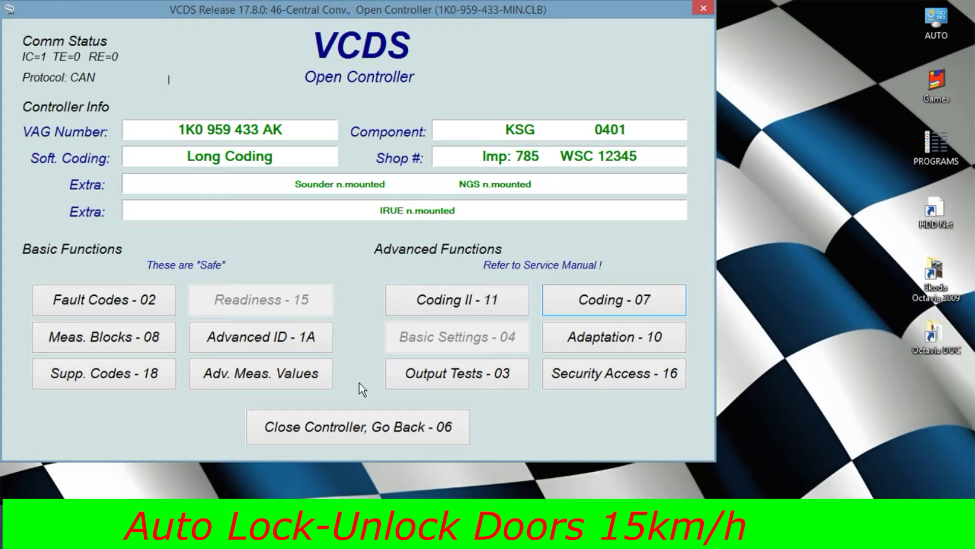
{"action": "left_click", "coordinate": [358, 420]}
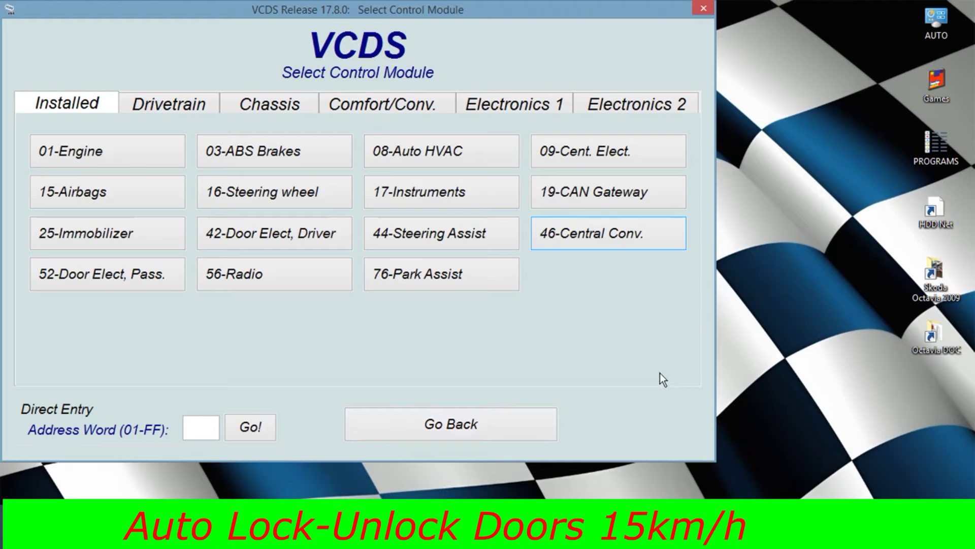
Open the 09-Cent. Elect. module's coding in the Long Coding Helper
{"action": "left_click", "coordinate": [510, 438]}
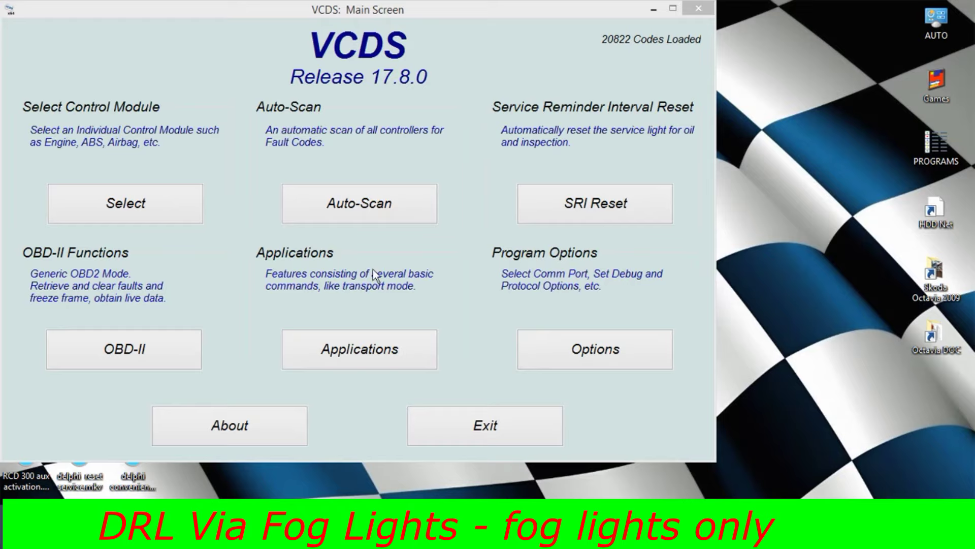
{"action": "left_click", "coordinate": [175, 206]}
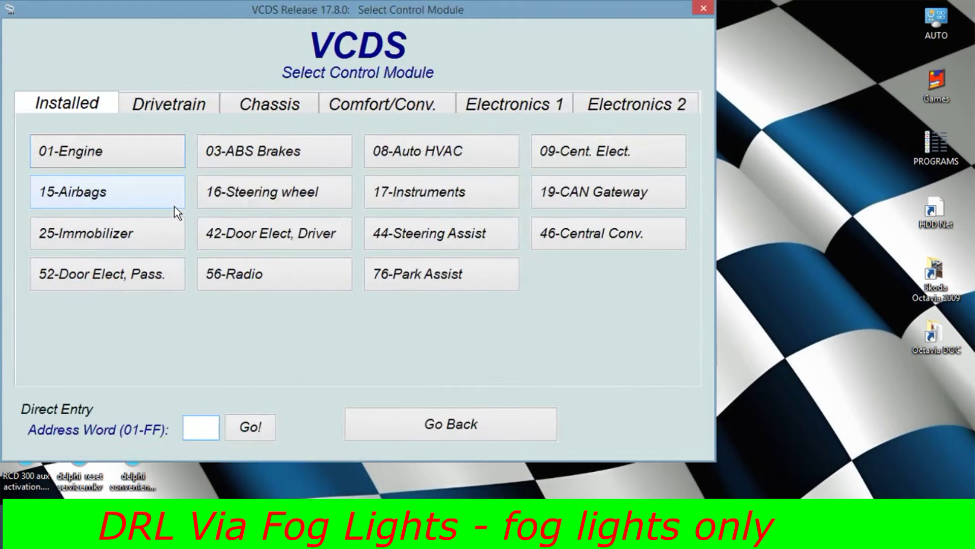
{"action": "left_click", "coordinate": [591, 156]}
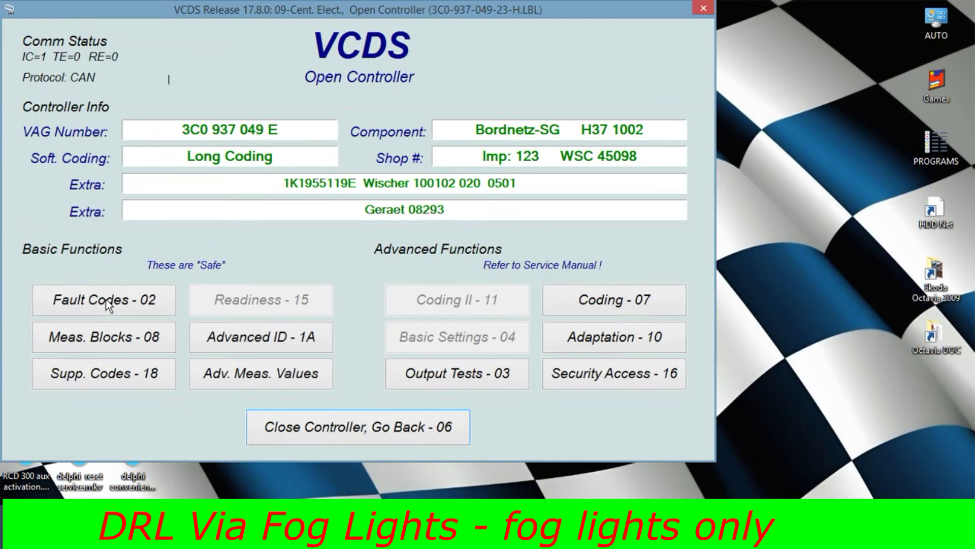
{"action": "left_click", "coordinate": [637, 297]}
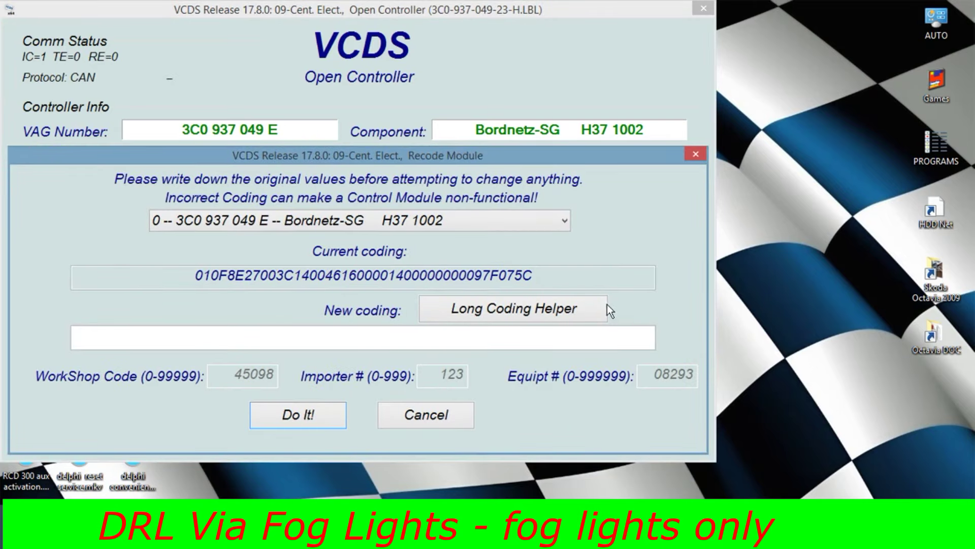
{"action": "left_click", "coordinate": [577, 312]}
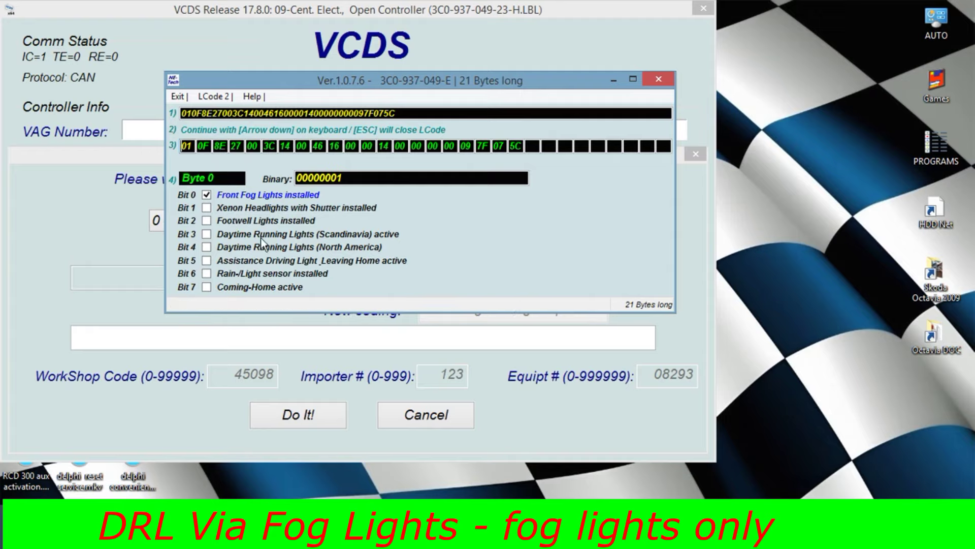
Enable Daytime Running Lights (Scandinavia) in Byte 0 and Daytime Running Light via Fog Lights in Byte 17
{"action": "left_click", "coordinate": [206, 236]}
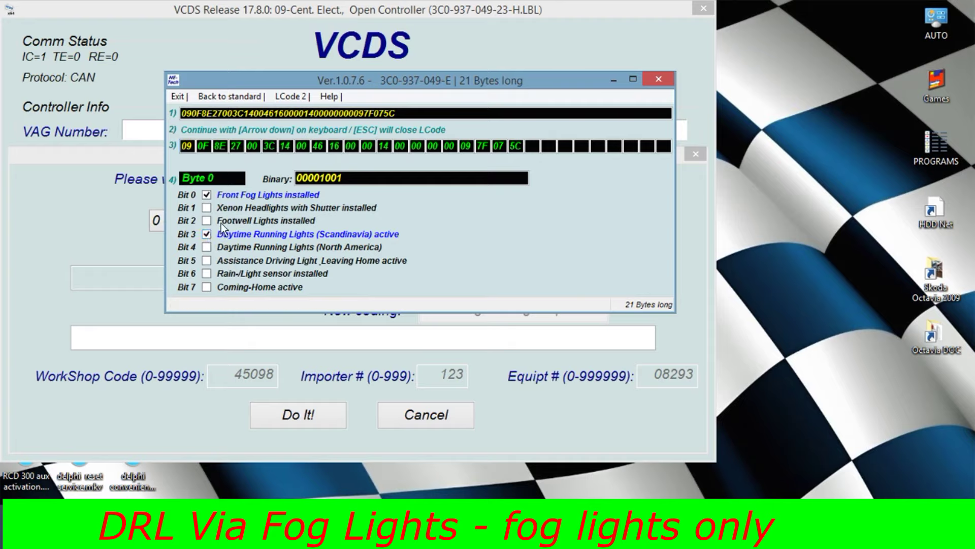
{"action": "left_click", "coordinate": [466, 147]}
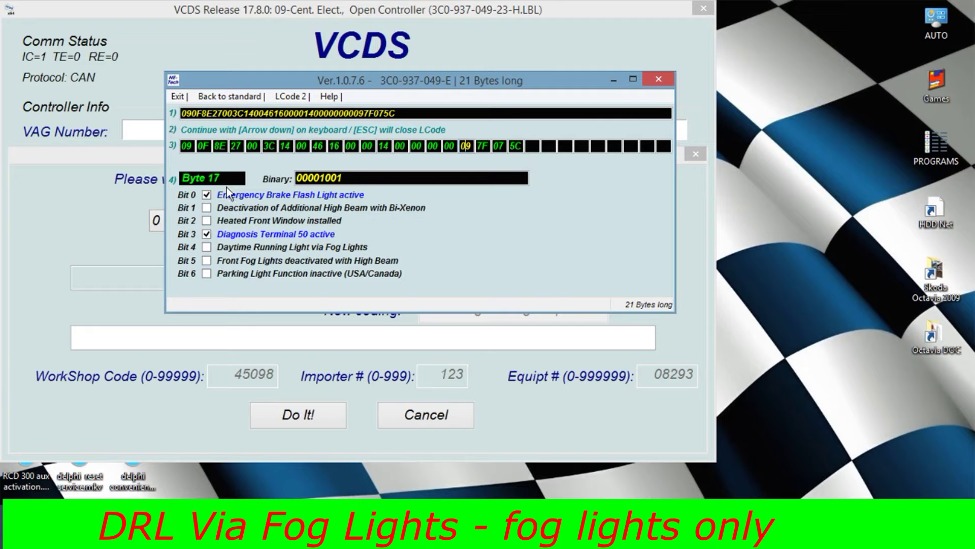
{"action": "left_click", "coordinate": [206, 248]}
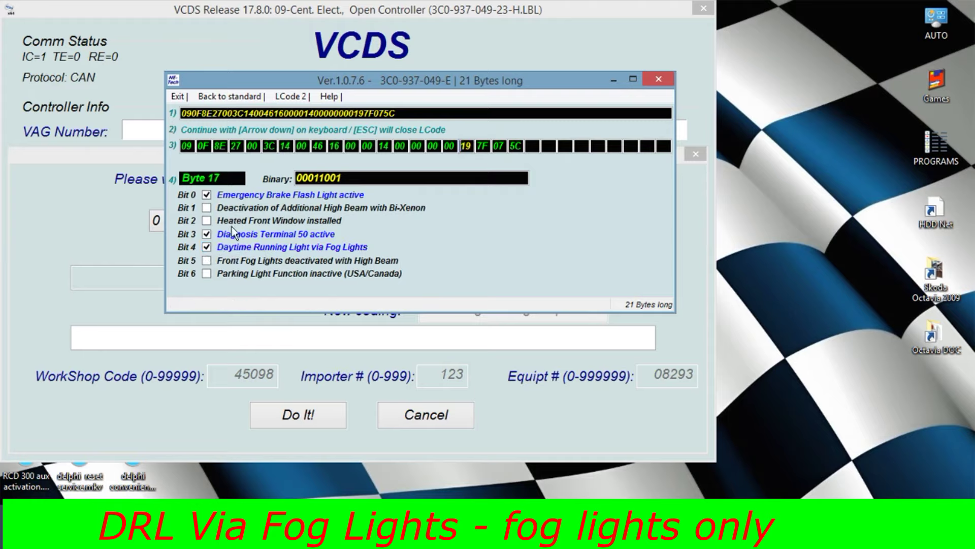
Set the Daytime Running Light Dimming in Byte 8 to 0 and transfer the new coding to the recode form
{"action": "left_click", "coordinate": [320, 145]}
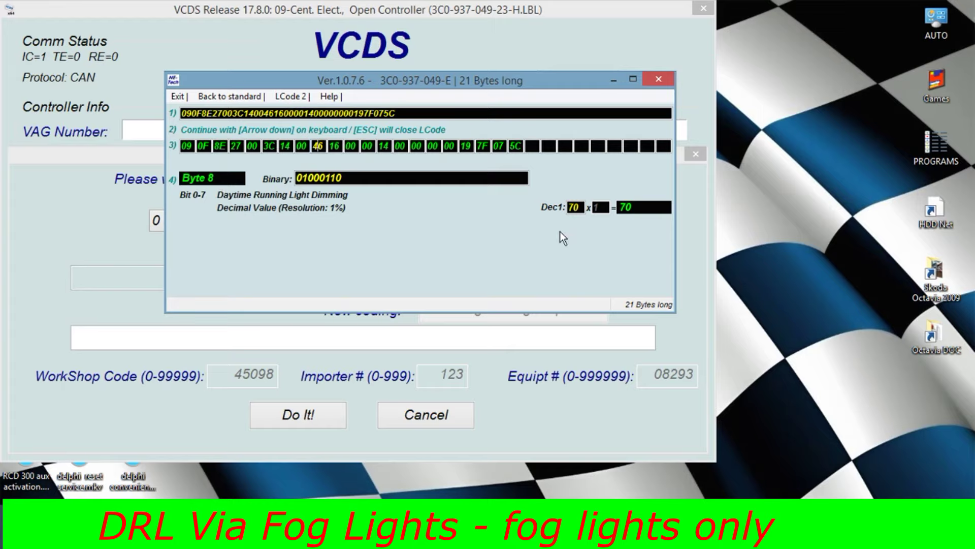
{"action": "double_click", "coordinate": [568, 207]}
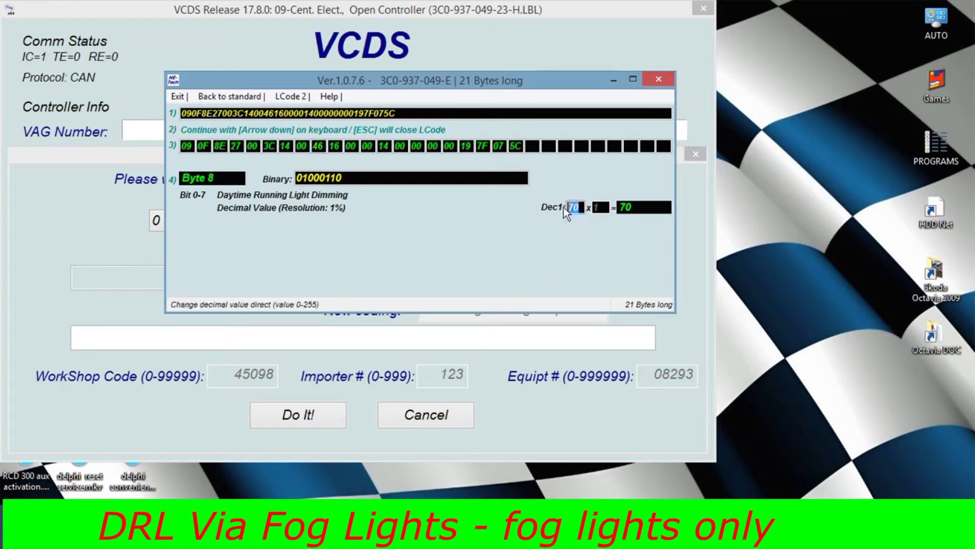
{"action": "type", "text": "0"}
{"action": "key", "text": "Return"}
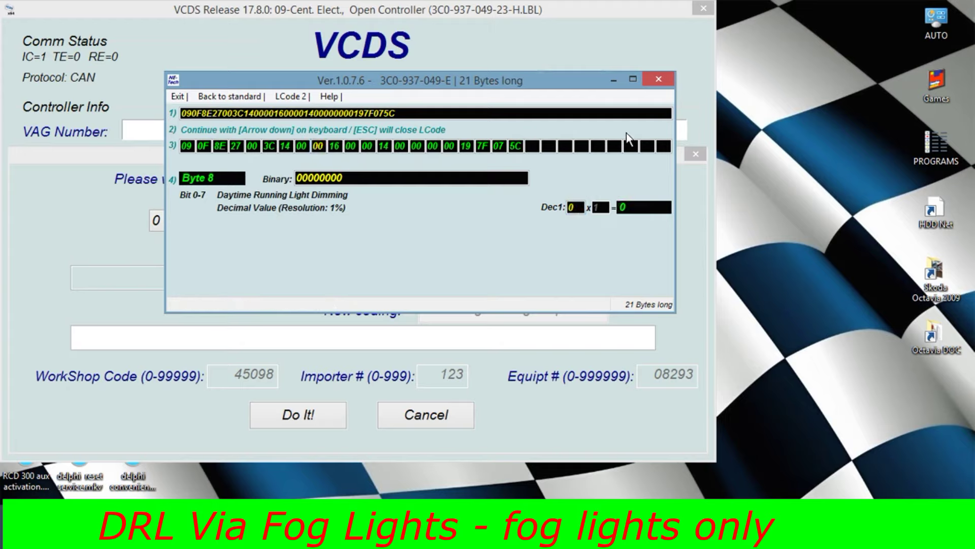
{"action": "left_click", "coordinate": [655, 84]}
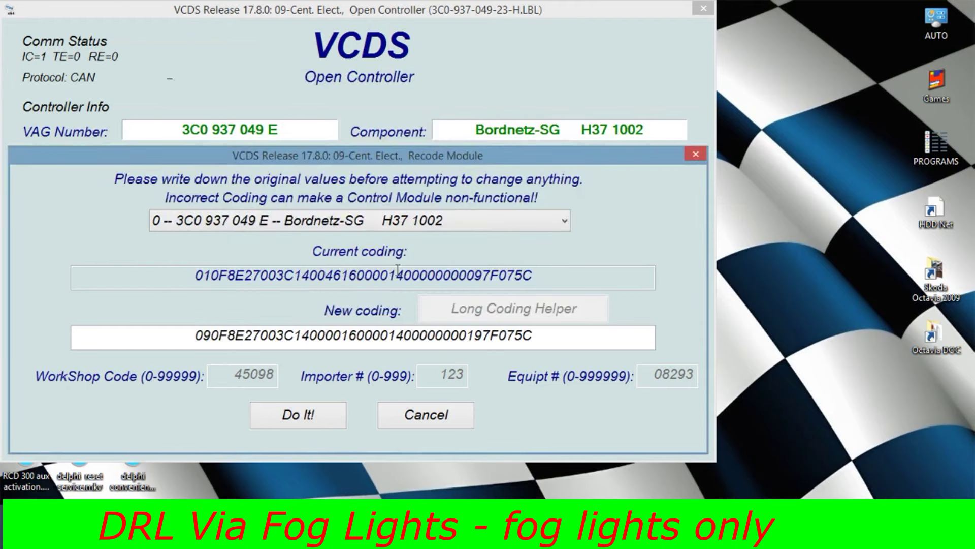
Write the new coding to the 09-Cent. Elect. module, close its controller and leave the control module selection
{"action": "left_click", "coordinate": [306, 412]}
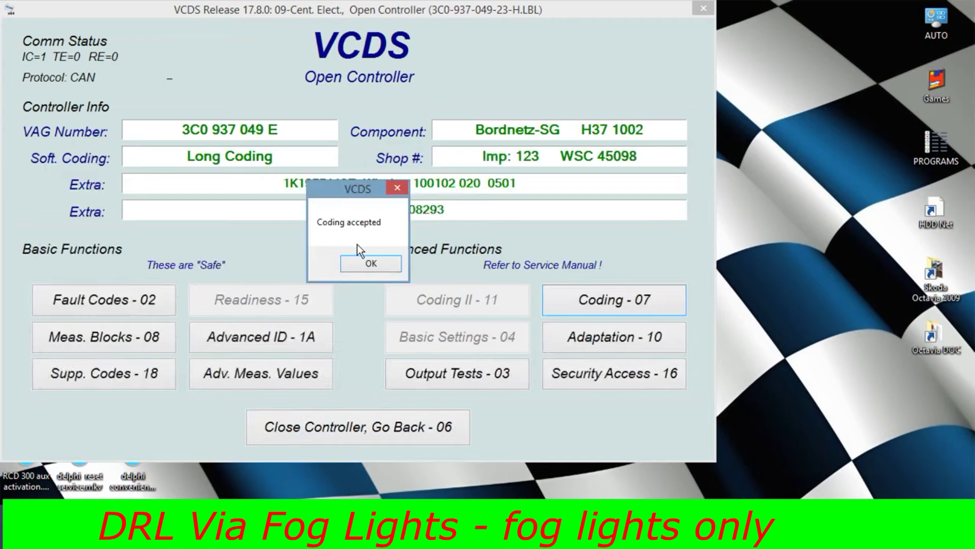
{"action": "left_click", "coordinate": [371, 264]}
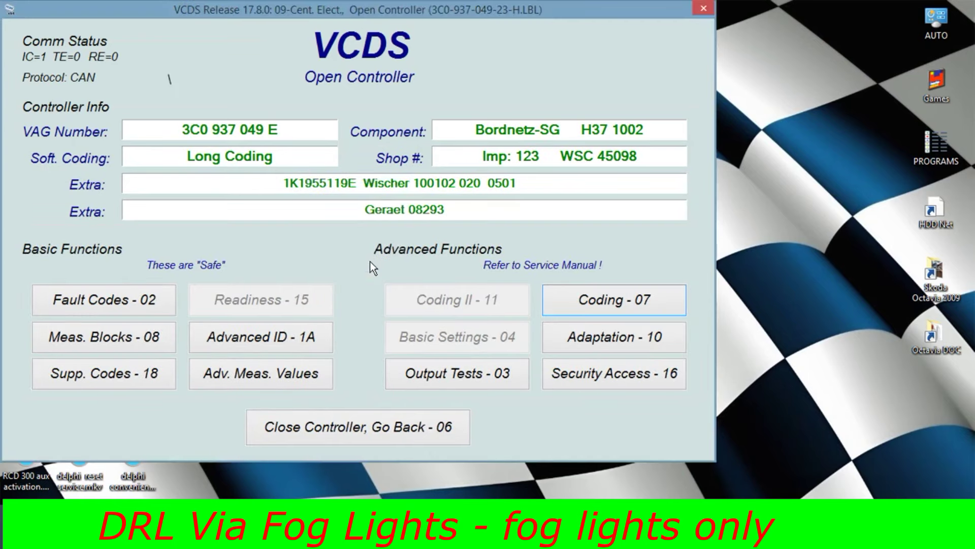
{"action": "left_click", "coordinate": [356, 424]}
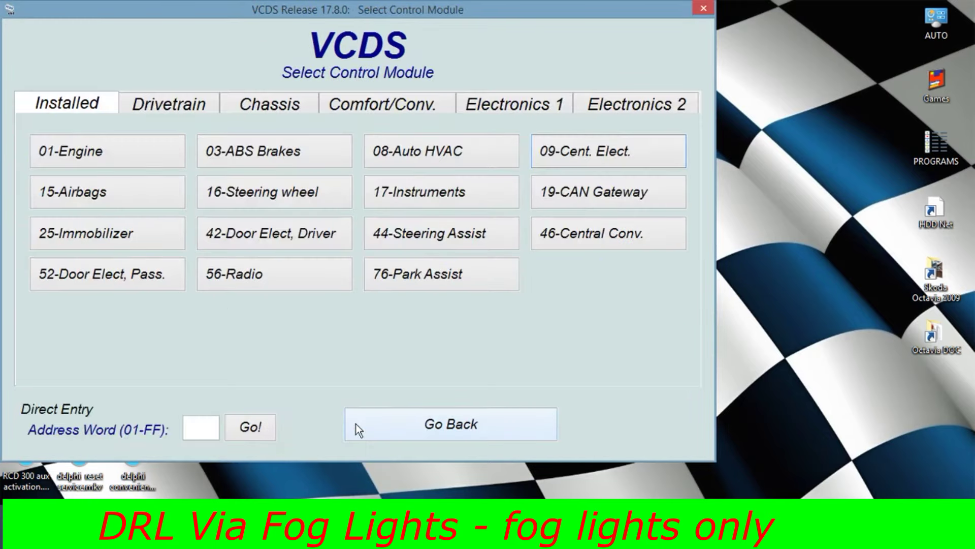
{"action": "left_click", "coordinate": [355, 423]}
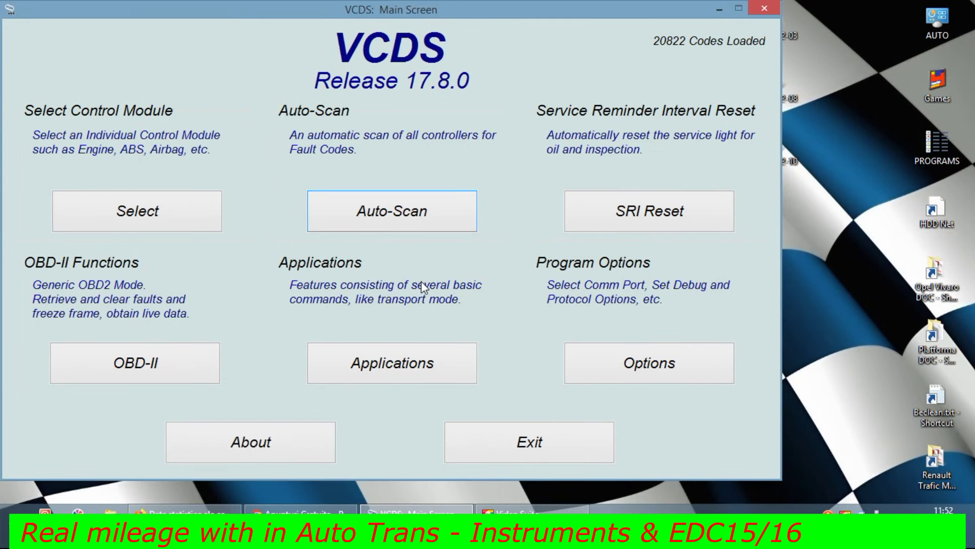
Read the engine ECU's stored mileage with the EDC15-16 mileage application and return to the main screen
{"action": "left_click", "coordinate": [403, 366]}
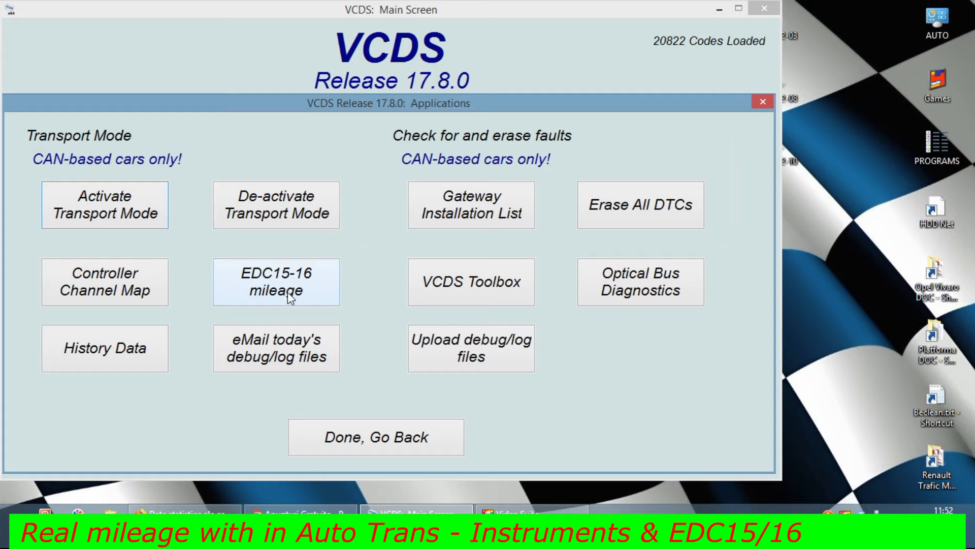
{"action": "left_click", "coordinate": [259, 292]}
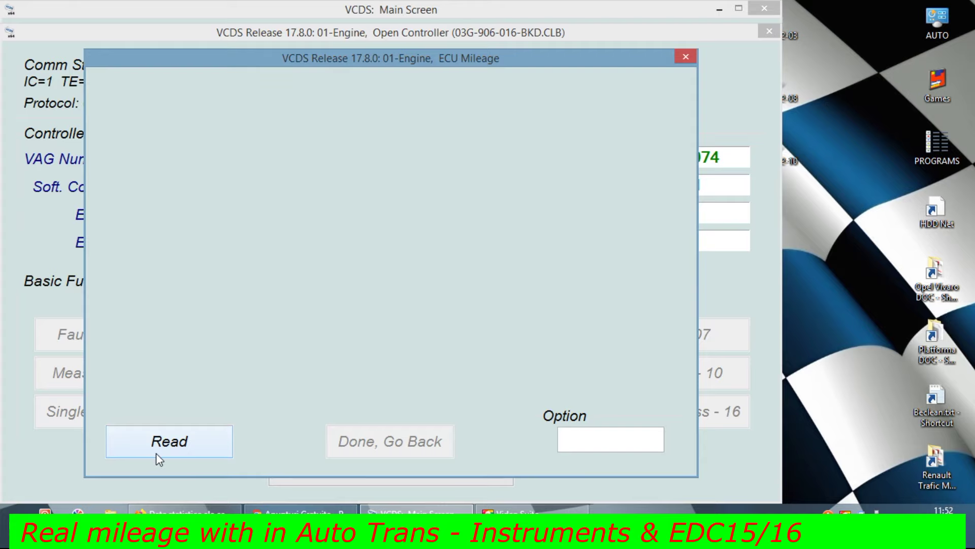
{"action": "left_click", "coordinate": [157, 453]}
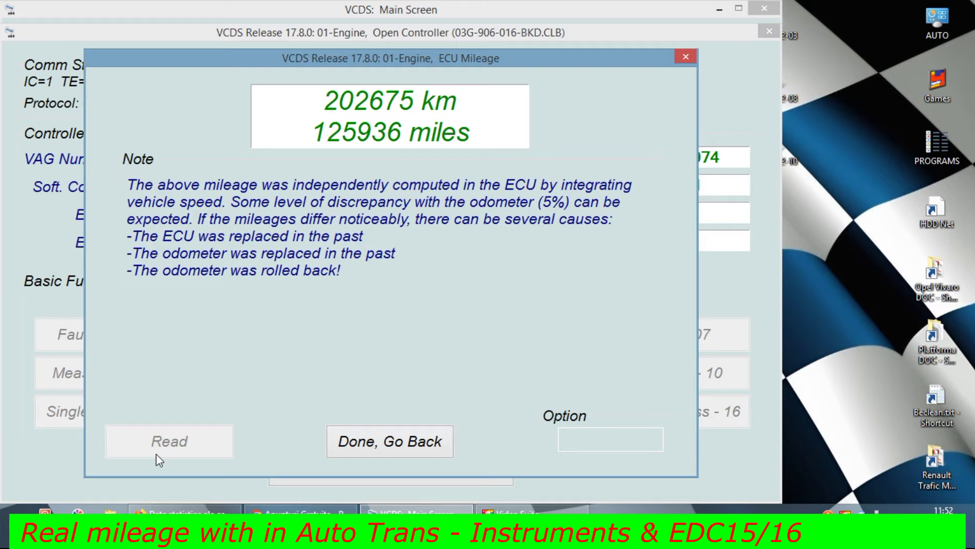
{"action": "left_click", "coordinate": [389, 451]}
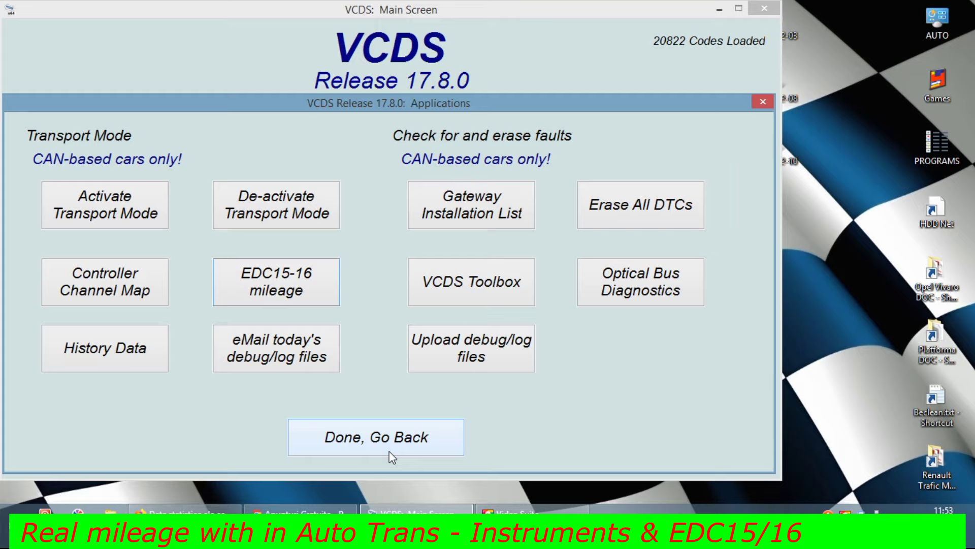
{"action": "left_click", "coordinate": [389, 451]}
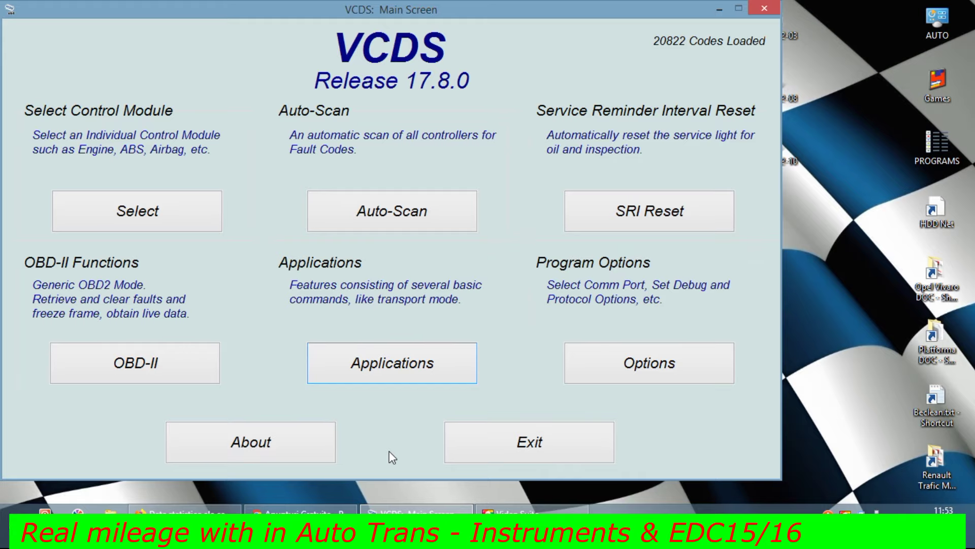
Open the 02-Auto Trans control module and check its fault codes
{"action": "left_click", "coordinate": [181, 226]}
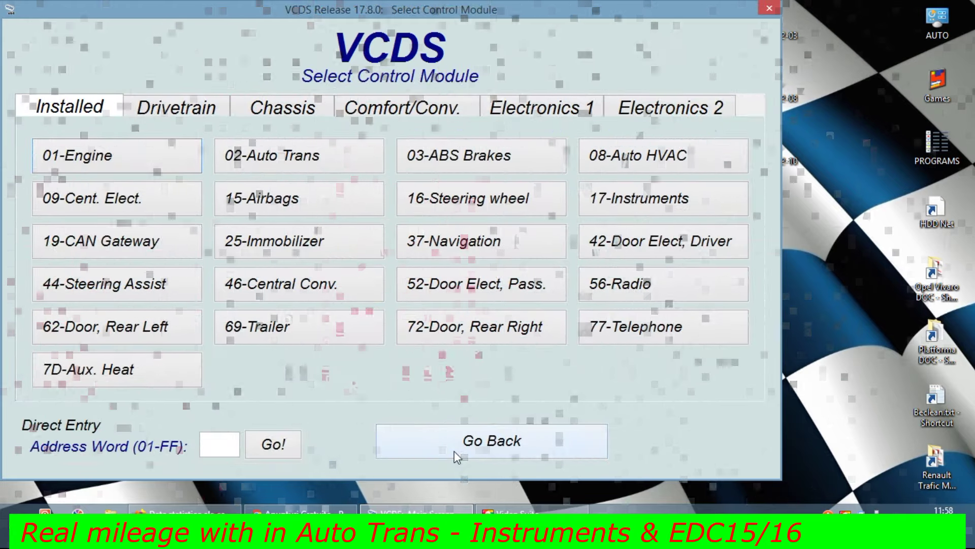
{"action": "left_click", "coordinate": [295, 157]}
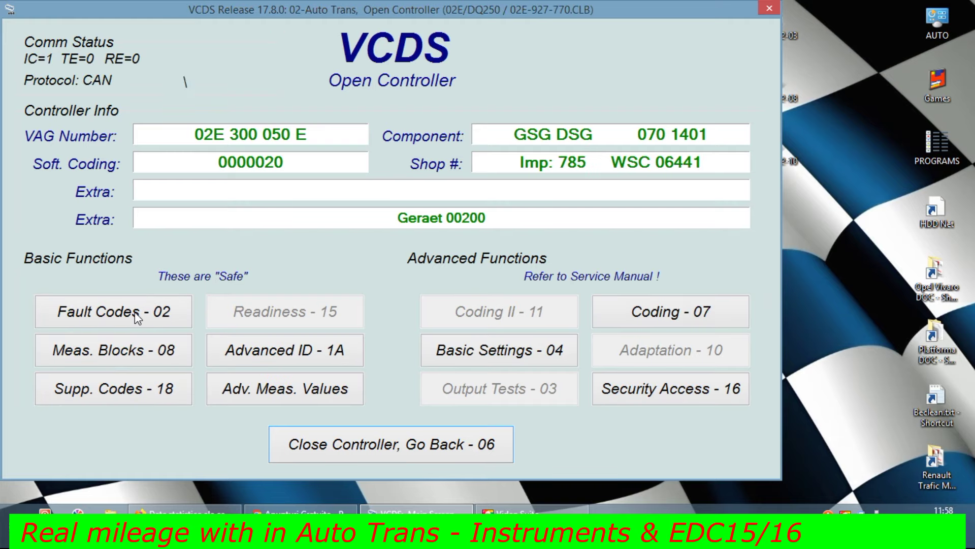
{"action": "left_click", "coordinate": [137, 316]}
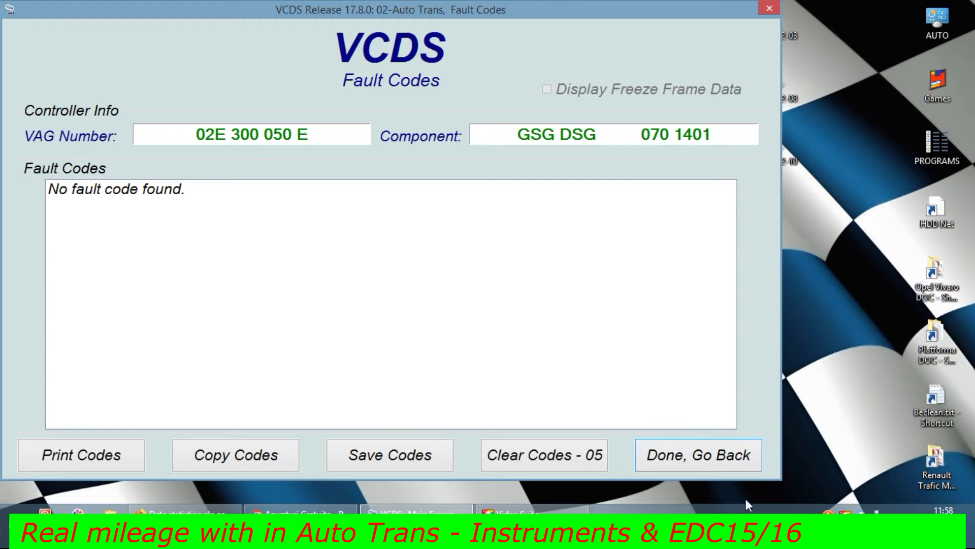
{"action": "left_click", "coordinate": [659, 457]}
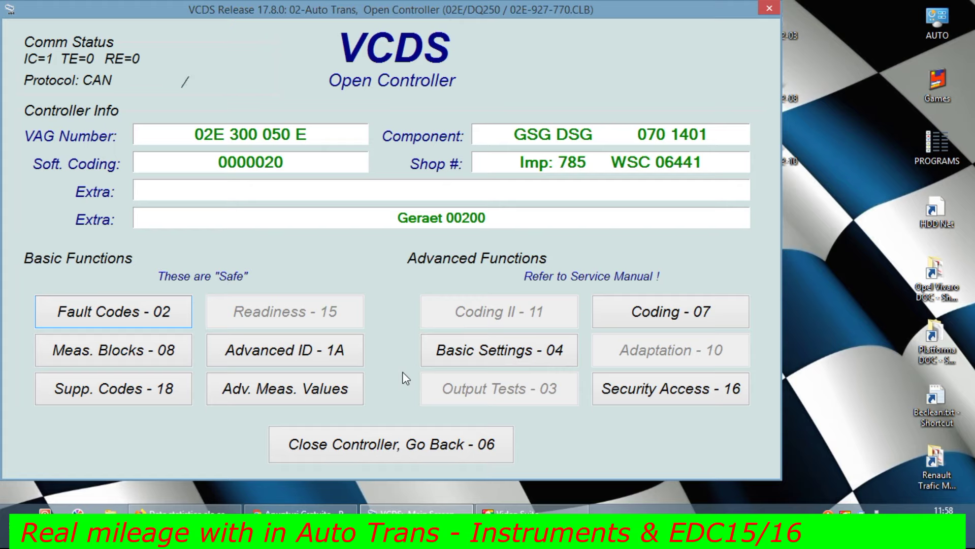
Look through the 02-Auto Trans measuring blocks, including groups 002 and 003 and up to group 212, and close the controller
{"action": "left_click", "coordinate": [157, 350]}
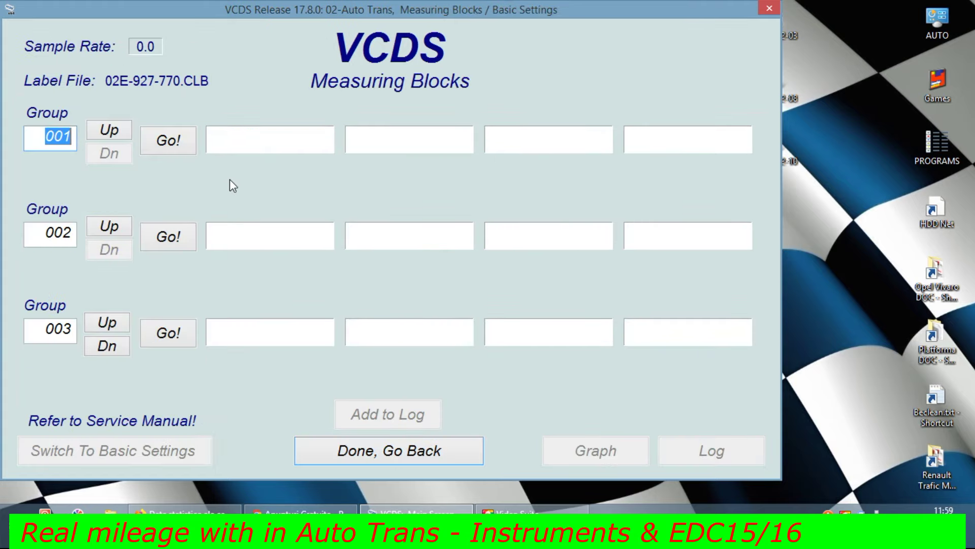
{"action": "left_click", "coordinate": [116, 133]}
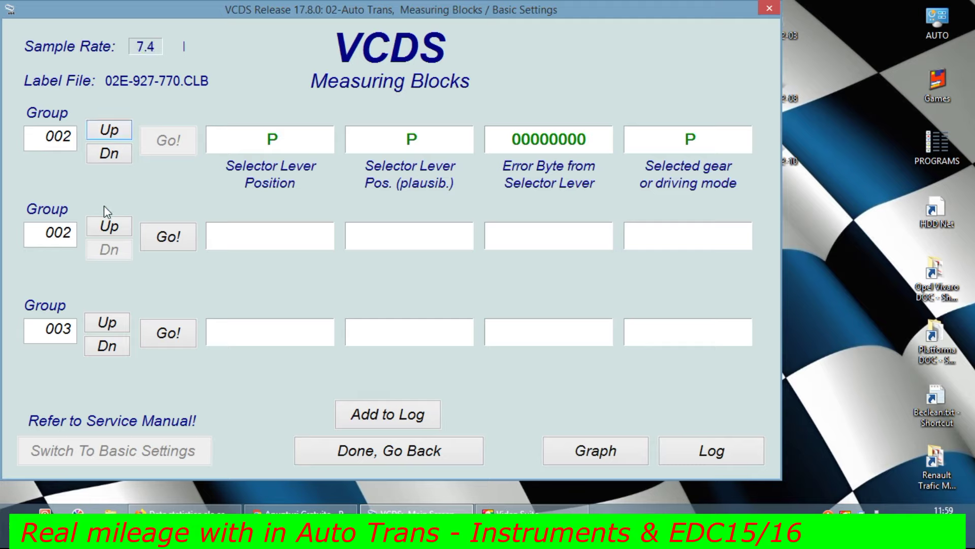
{"action": "left_click", "coordinate": [104, 230]}
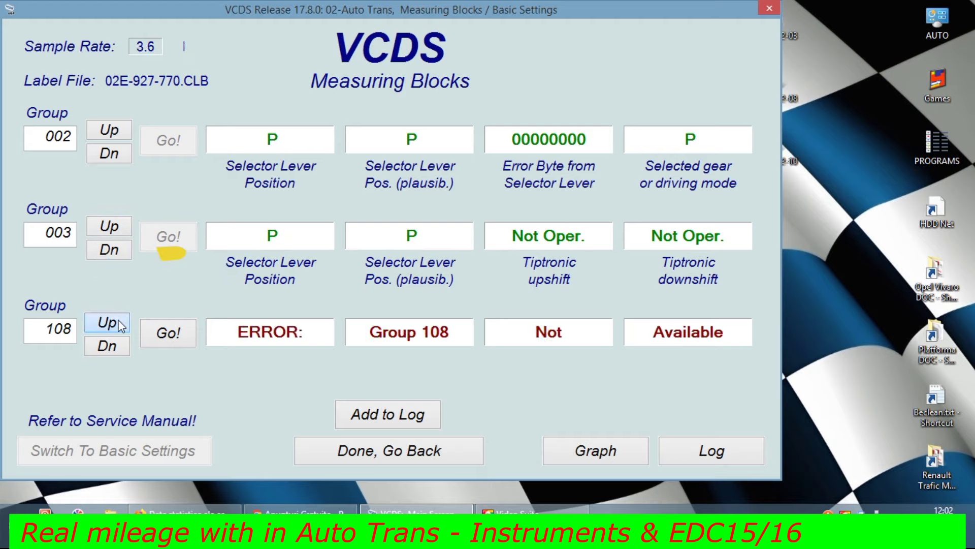
{"action": "left_click", "coordinate": [118, 324]}
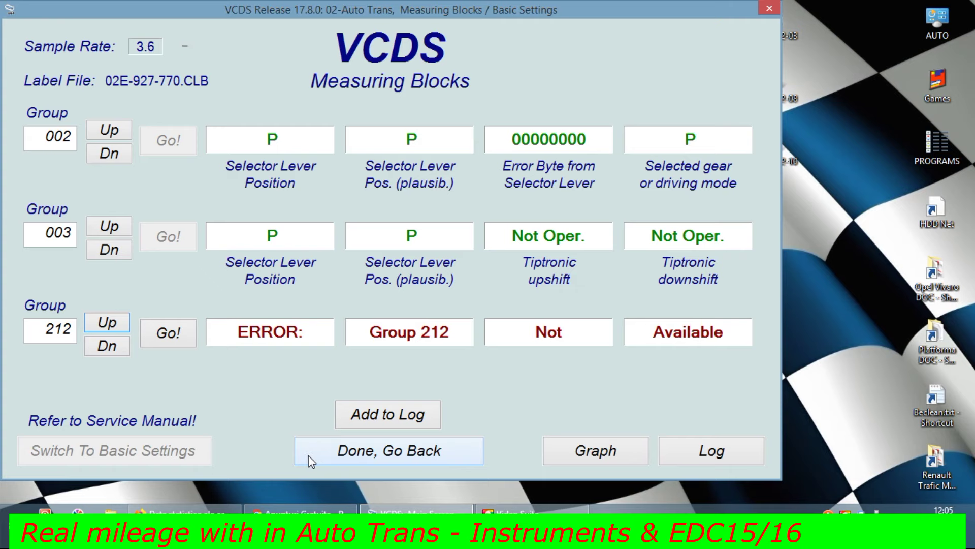
{"action": "left_click", "coordinate": [309, 455]}
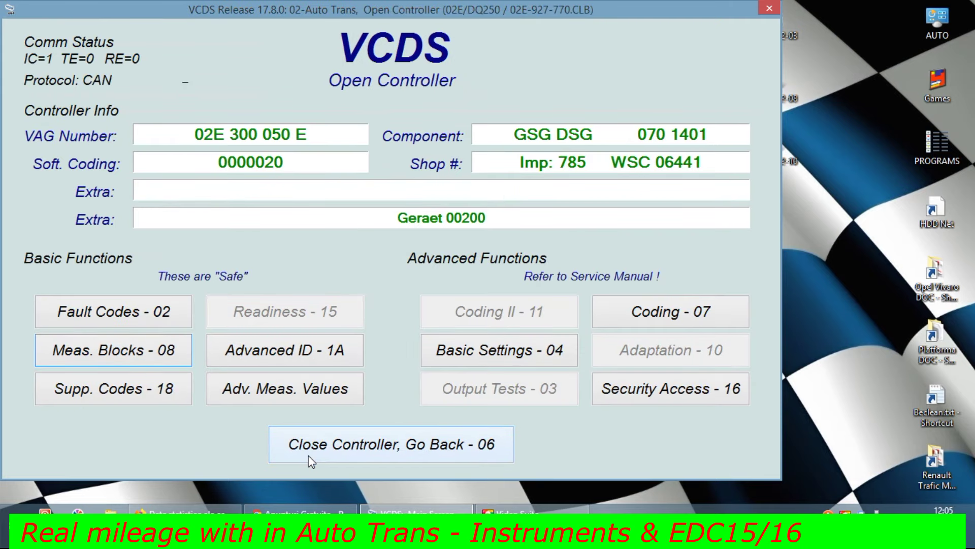
{"action": "left_click", "coordinate": [308, 449]}
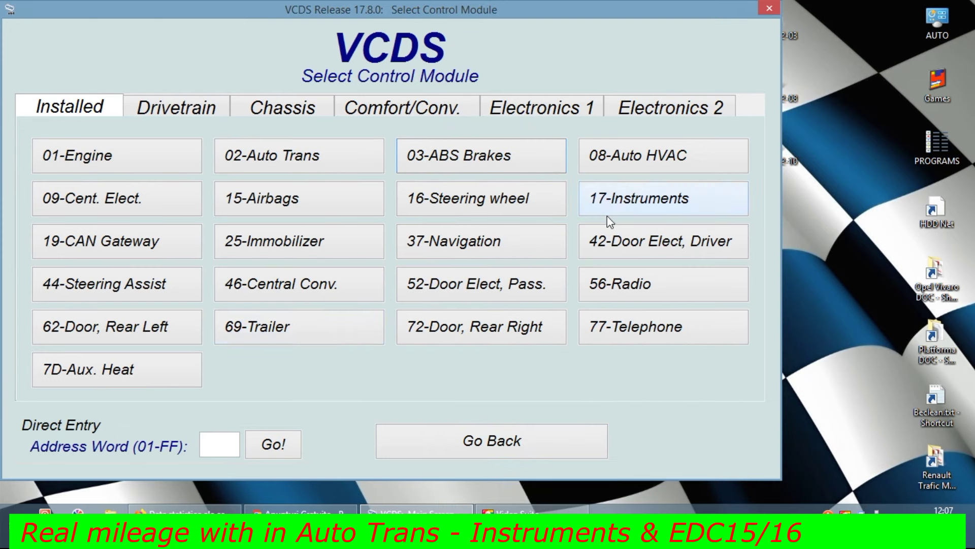
Check the 17-Instruments module for fault codes and open its measuring blocks
{"action": "left_click", "coordinate": [620, 206]}
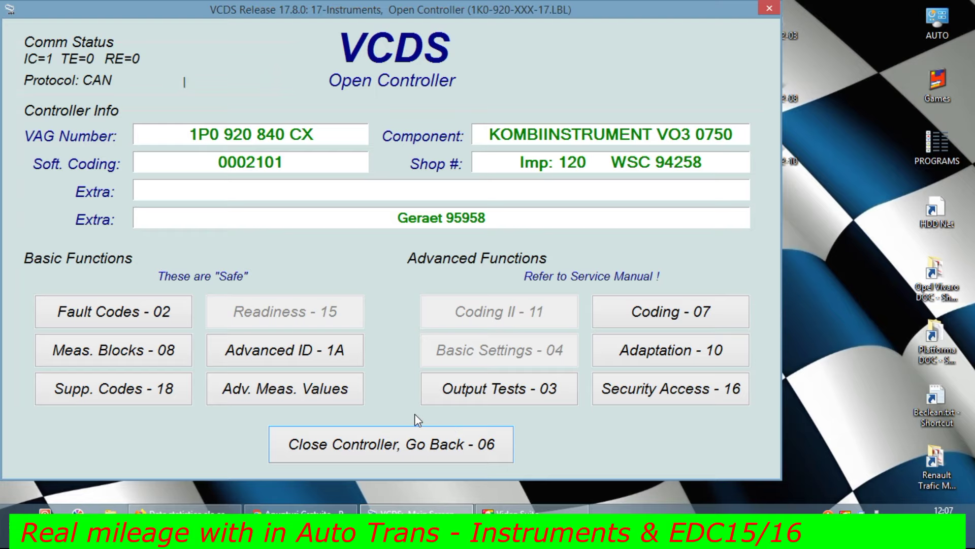
{"action": "left_click", "coordinate": [151, 308]}
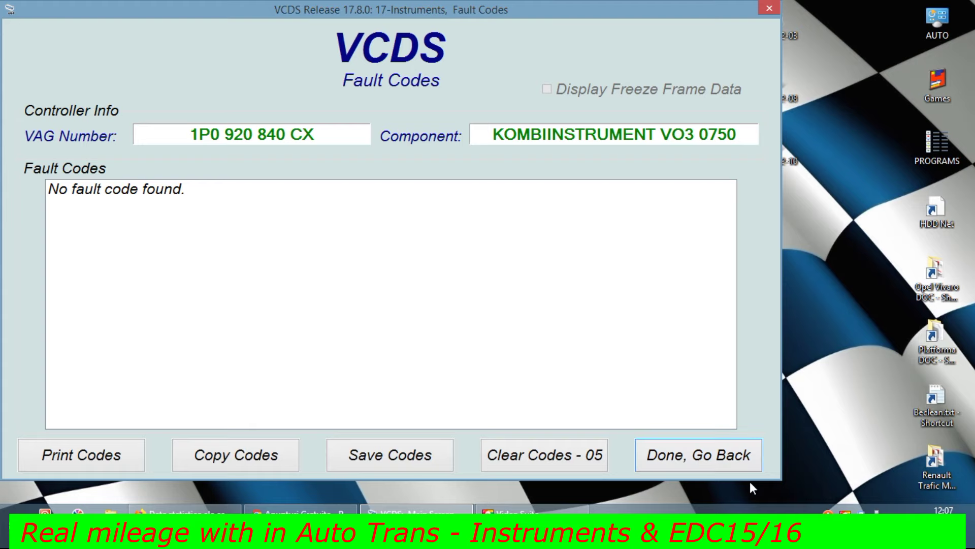
{"action": "left_click", "coordinate": [654, 459]}
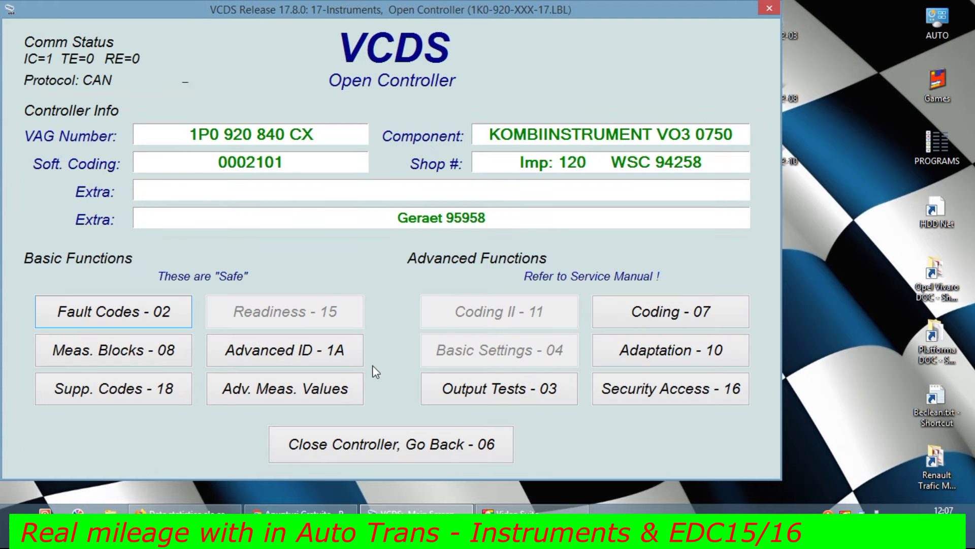
{"action": "left_click", "coordinate": [152, 352]}
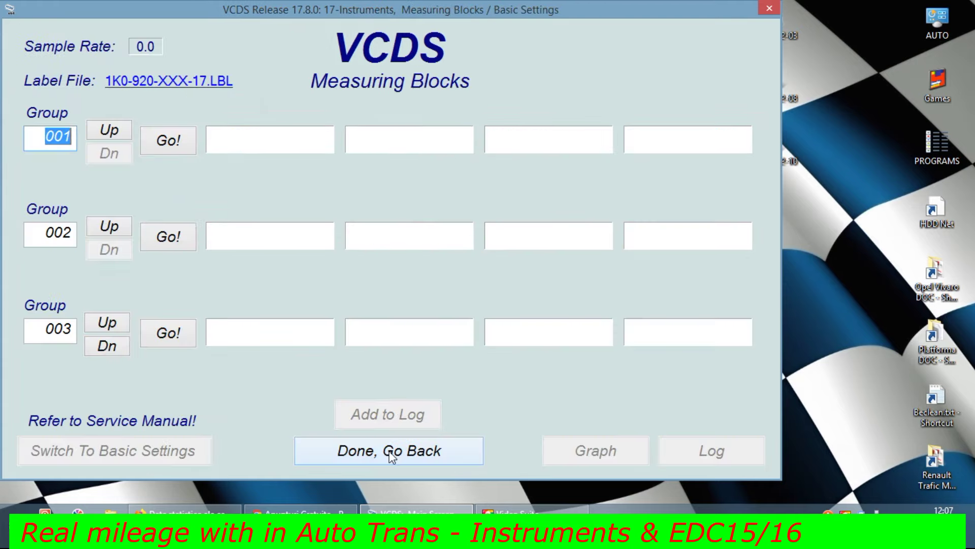
Look through the 17-Instruments measuring blocks, including groups 002, 003 and 100, and close the controller
{"action": "left_click", "coordinate": [110, 130]}
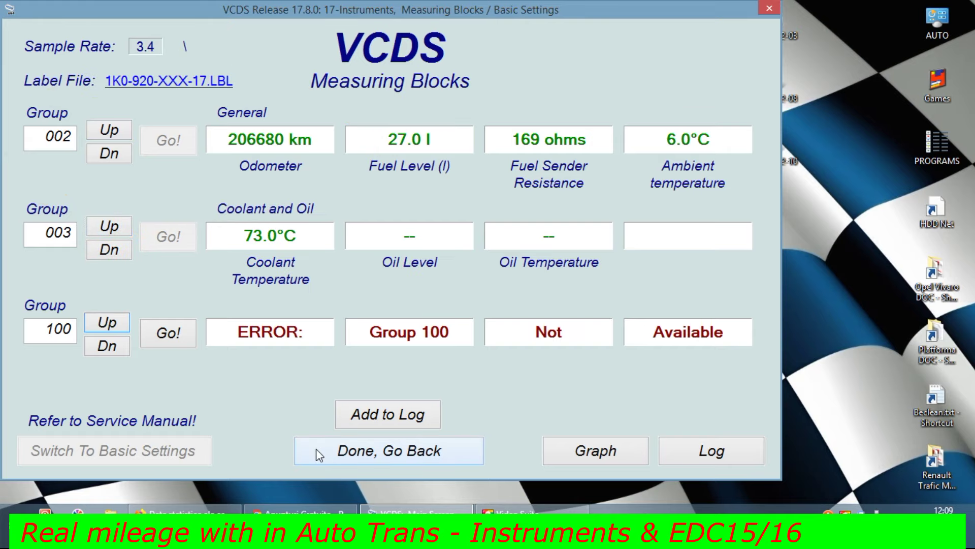
{"action": "left_click", "coordinate": [316, 449]}
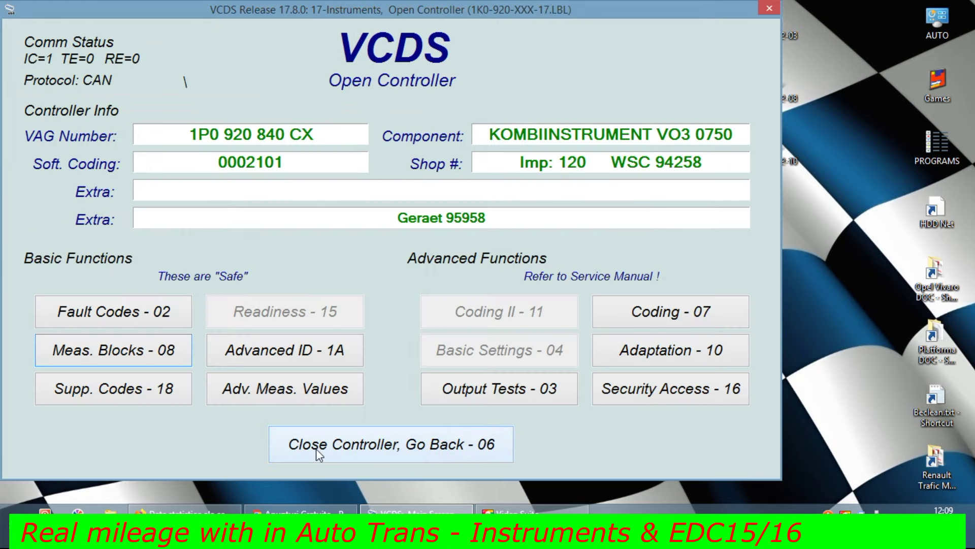
{"action": "left_click", "coordinate": [316, 449]}
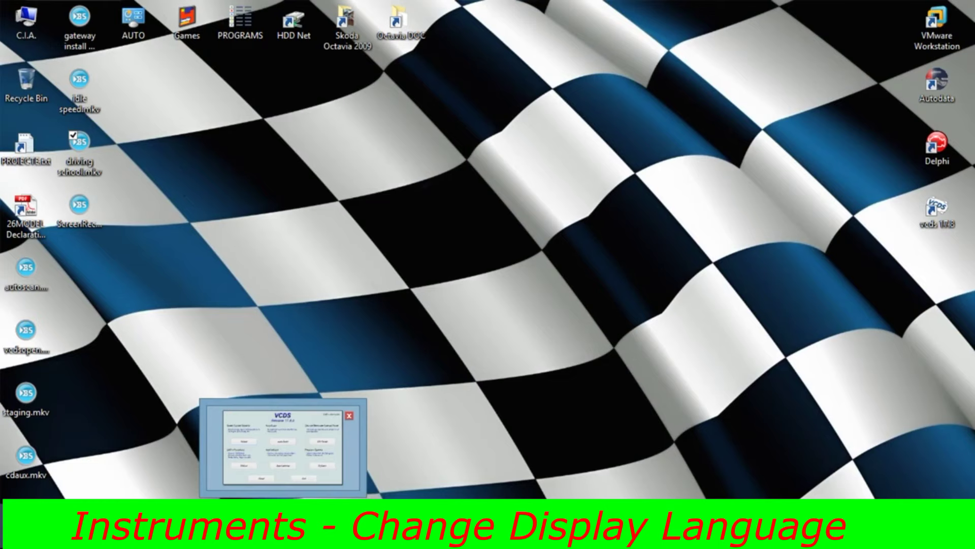
Open the 17-Instruments control module's adaptation and select the channel IDE00343-Language version
{"action": "left_click", "coordinate": [283, 538]}
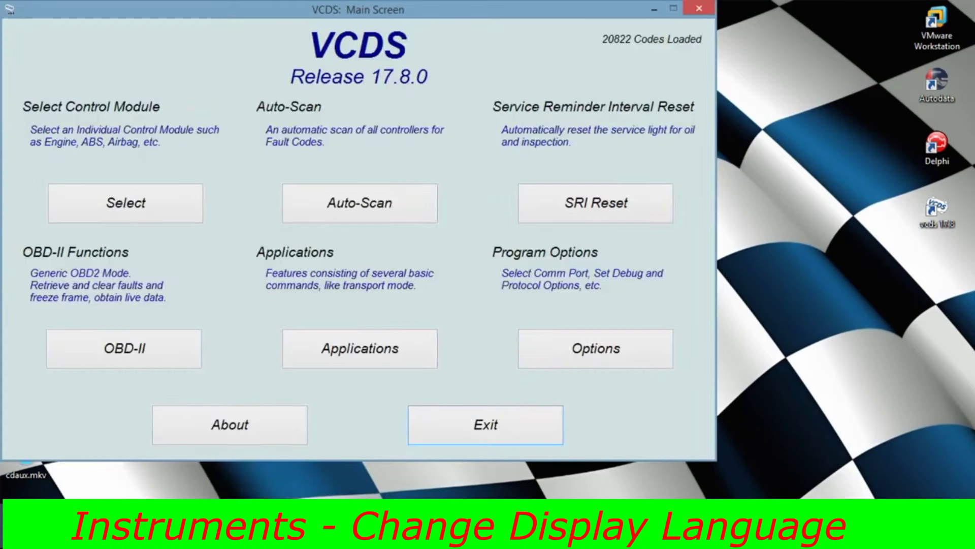
{"action": "left_click", "coordinate": [171, 202]}
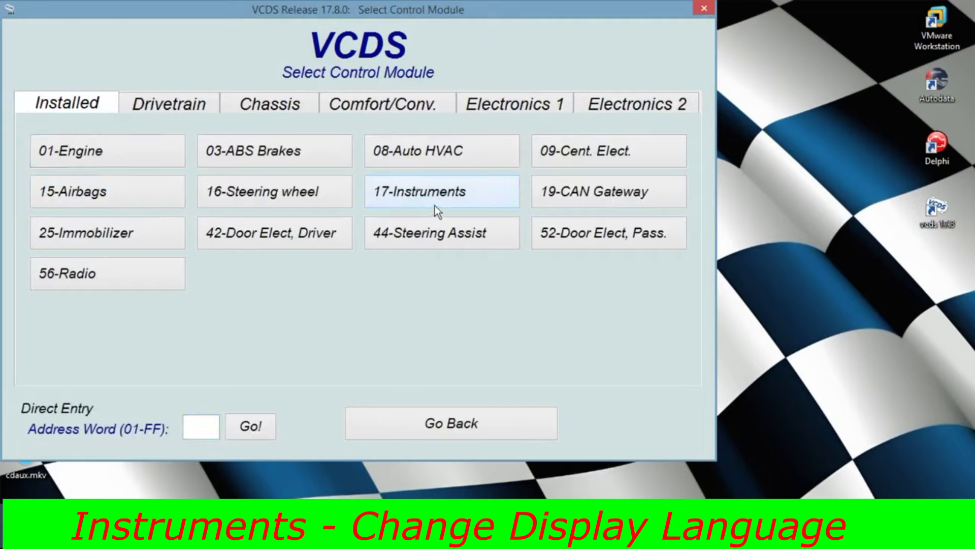
{"action": "left_click", "coordinate": [443, 191]}
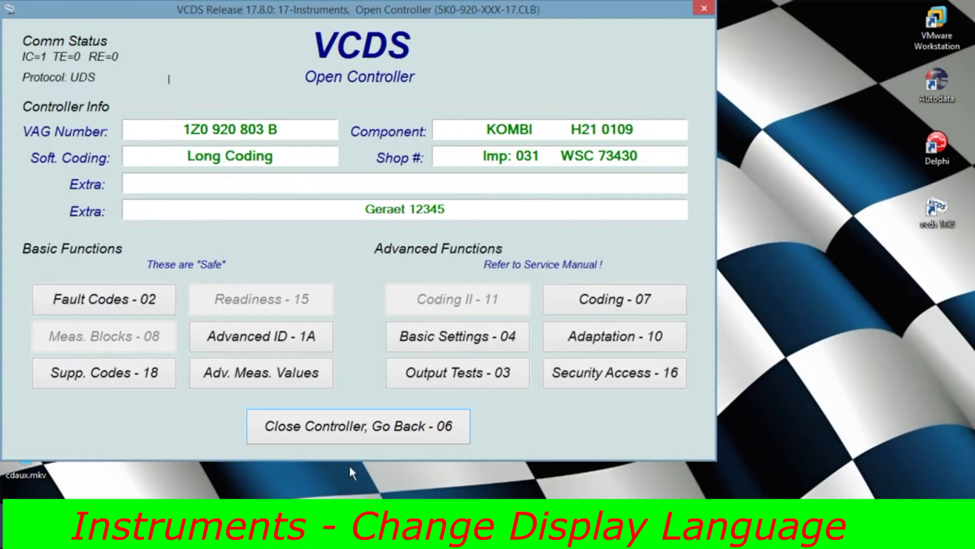
{"action": "left_click", "coordinate": [559, 339]}
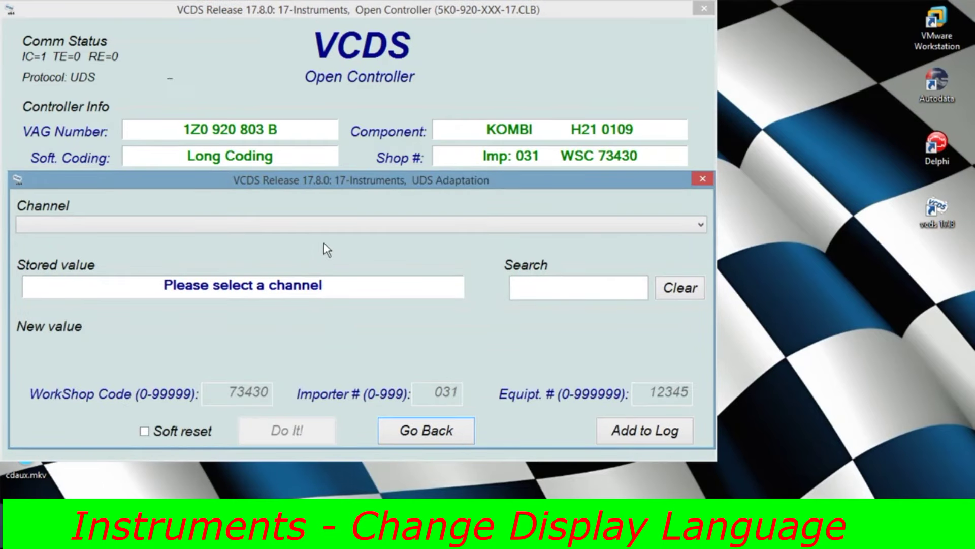
{"action": "left_click", "coordinate": [327, 226]}
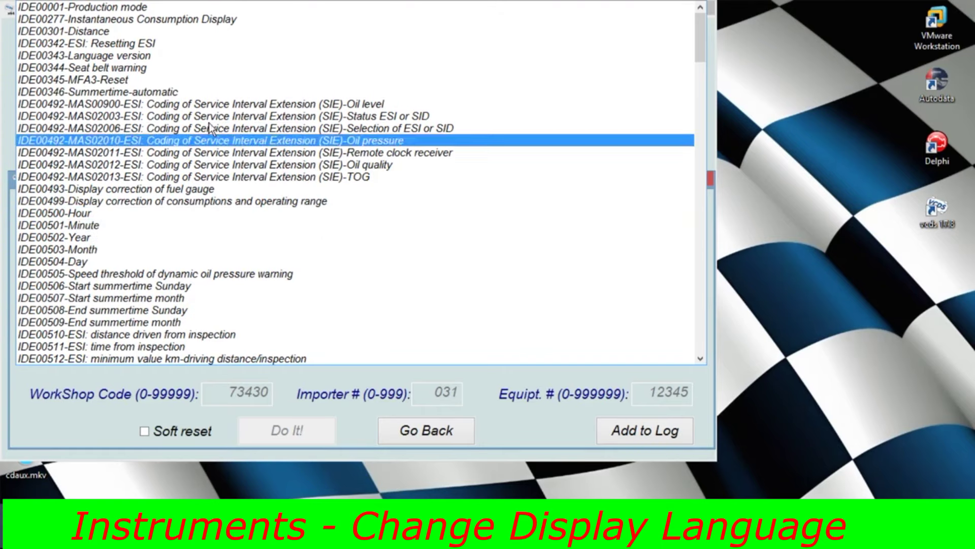
{"action": "left_click", "coordinate": [137, 54]}
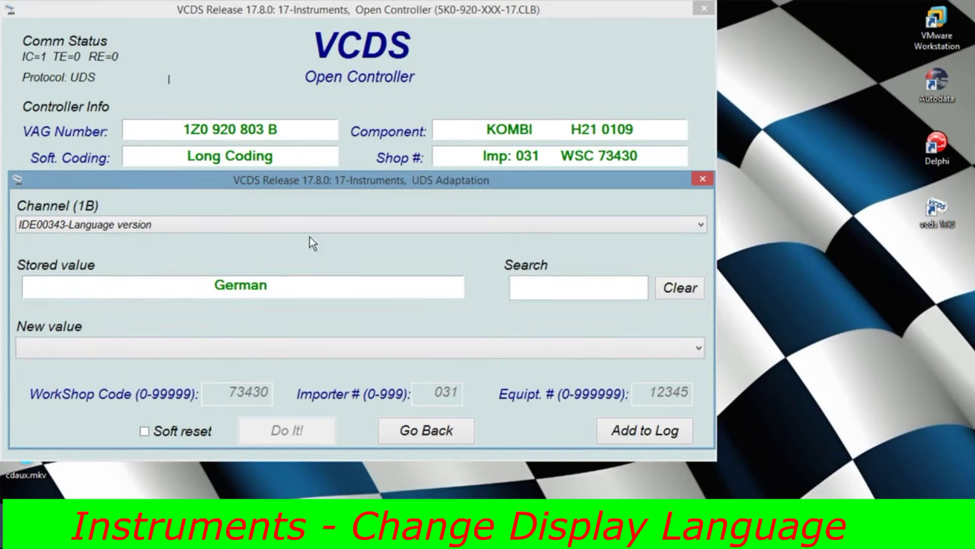
Set the instrument cluster's display language to English and write the new value to the controller
{"action": "left_click", "coordinate": [367, 353]}
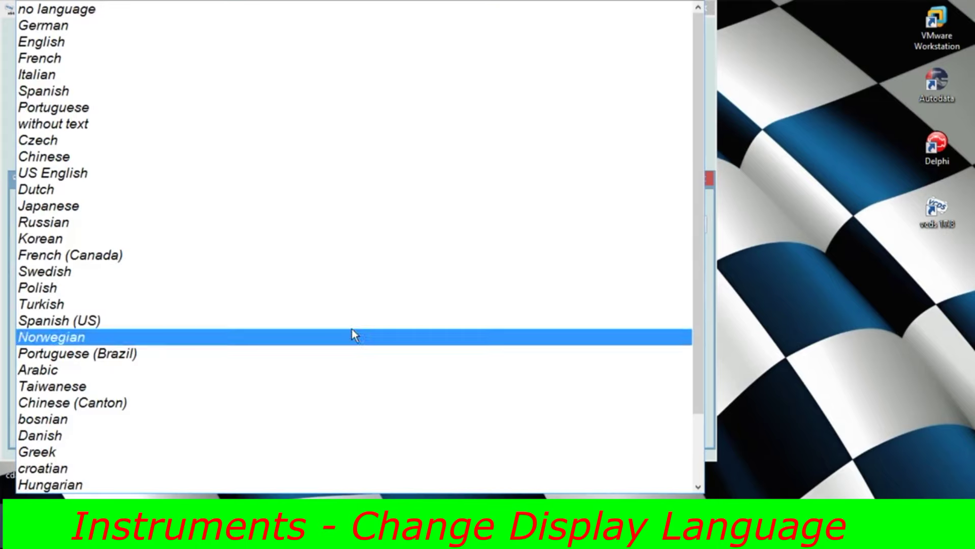
{"action": "left_click", "coordinate": [146, 47]}
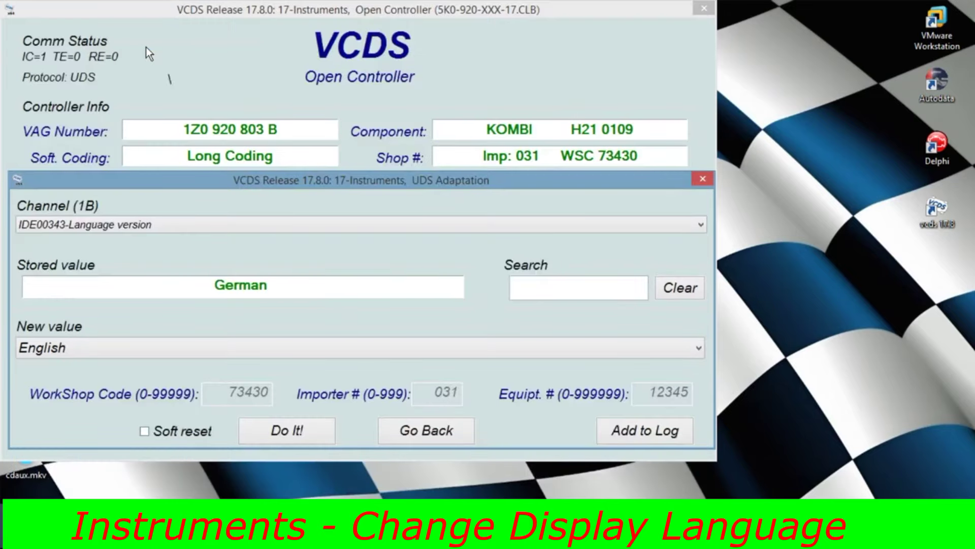
{"action": "left_click", "coordinate": [273, 435]}
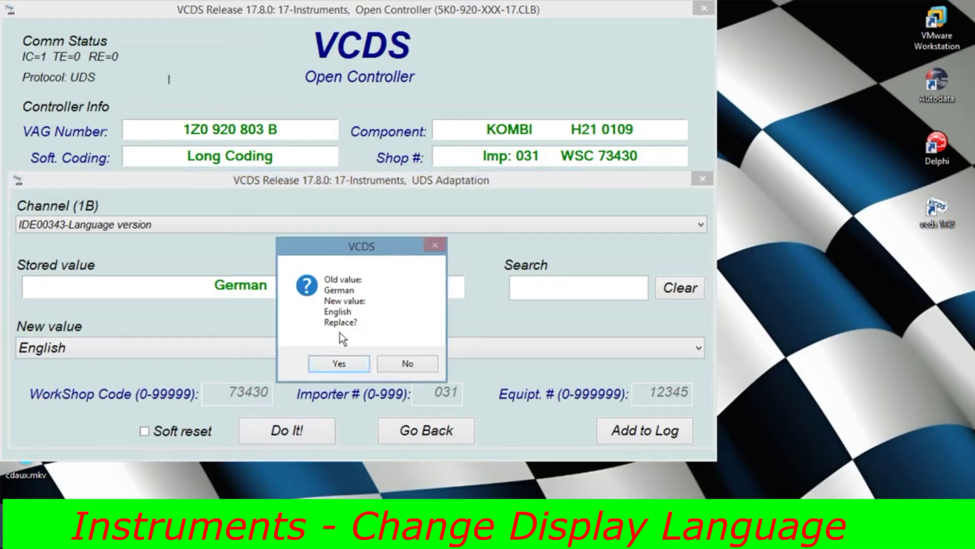
{"action": "left_click", "coordinate": [337, 362]}
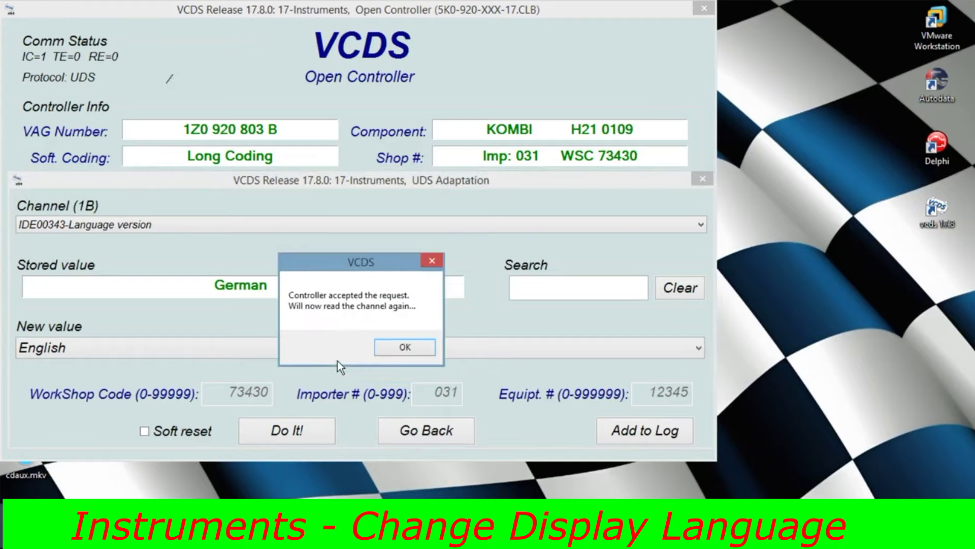
{"action": "left_click", "coordinate": [388, 349]}
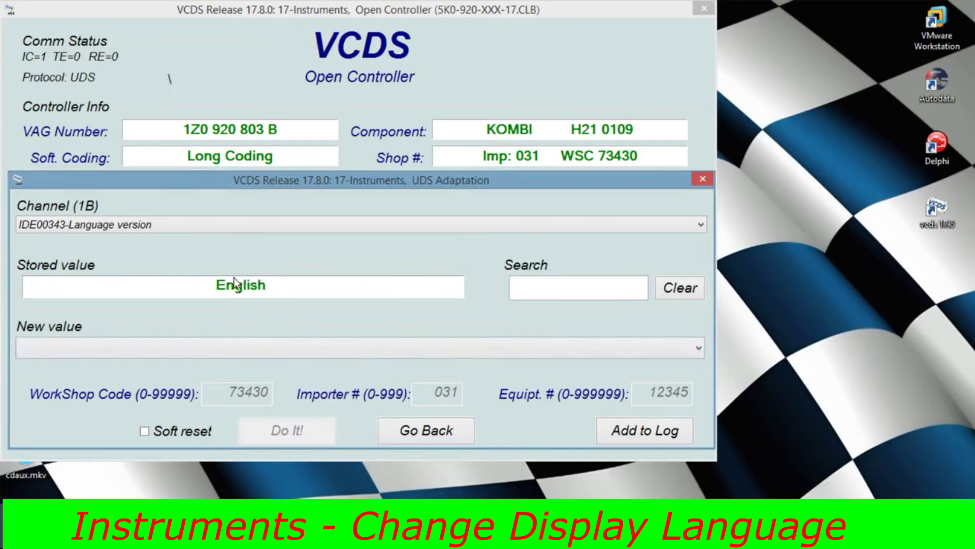
Close the 17-Instruments controller, return to the main screen and minimize the program
{"action": "left_click", "coordinate": [394, 431]}
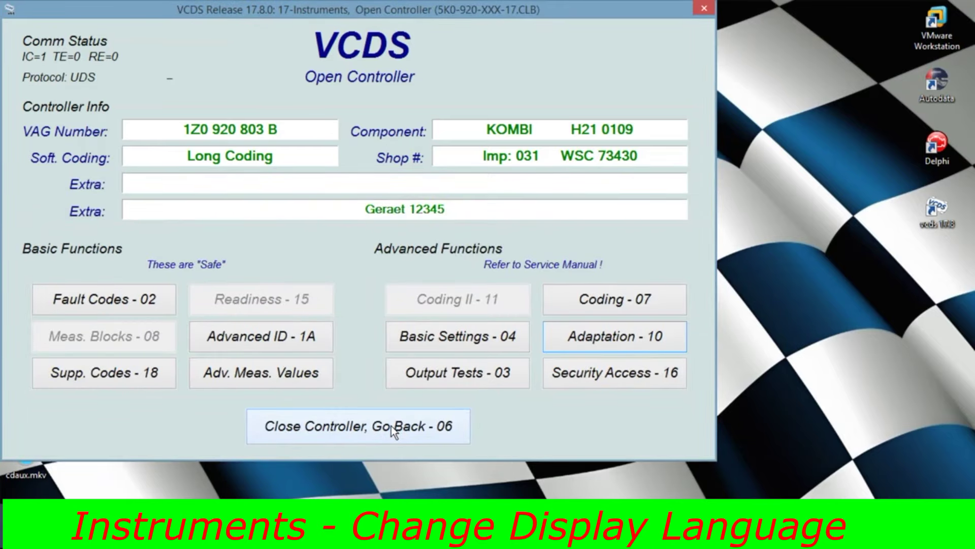
{"action": "left_click", "coordinate": [391, 426]}
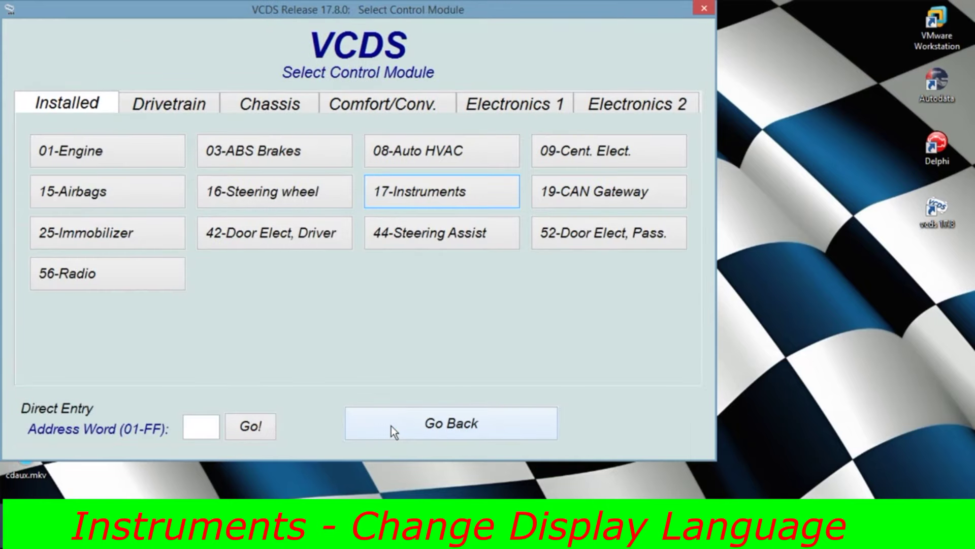
{"action": "left_click", "coordinate": [392, 425]}
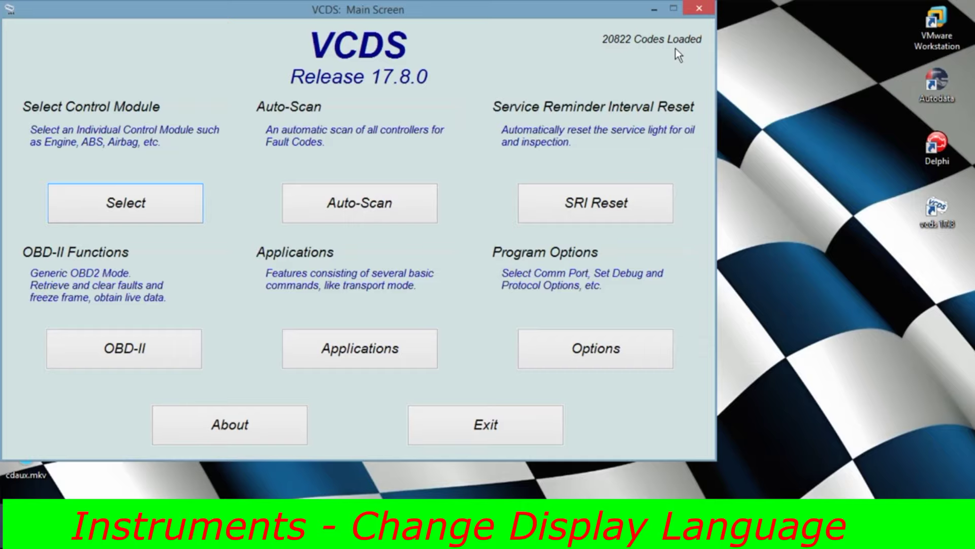
{"action": "left_click", "coordinate": [655, 10]}
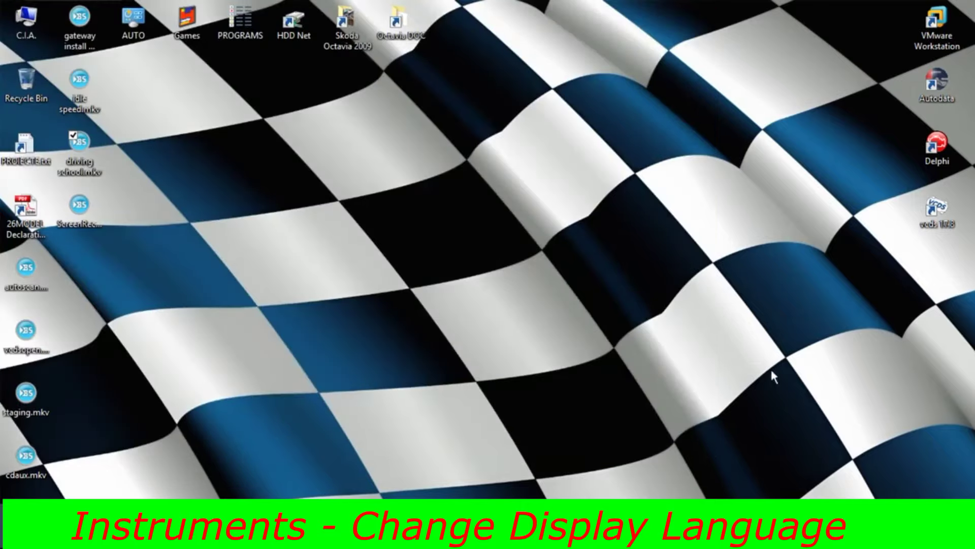
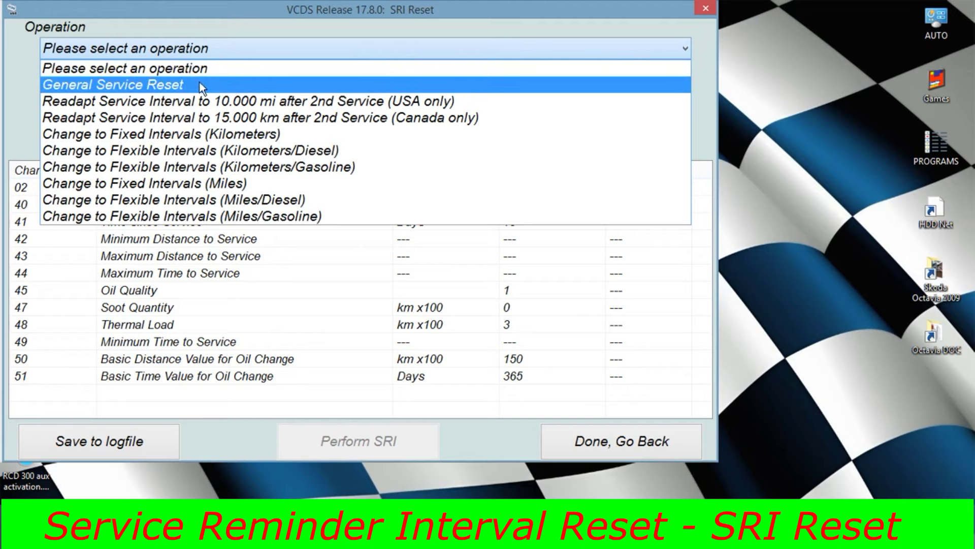
Perform a General Service Reset of the service reminder interval and return to the main screen
{"action": "left_click", "coordinate": [158, 92]}
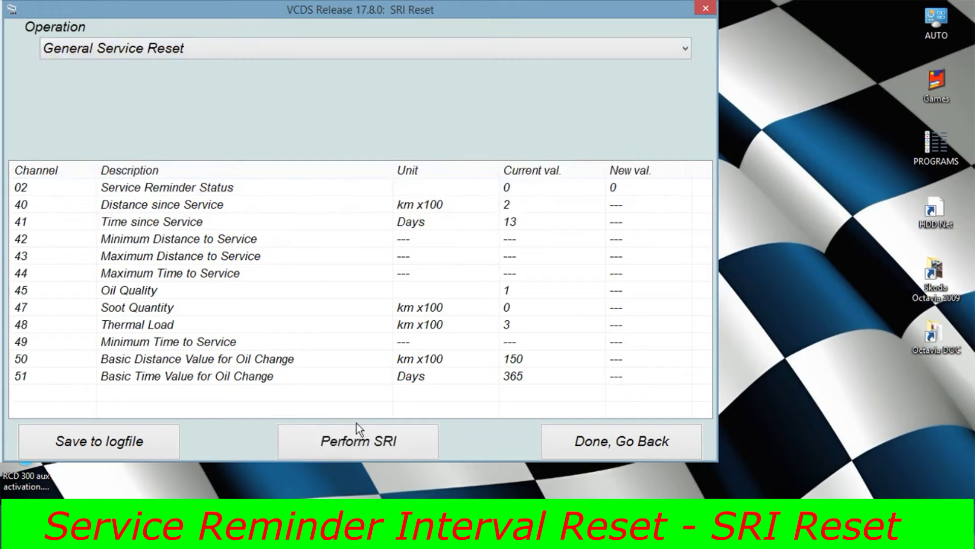
{"action": "left_click", "coordinate": [355, 446]}
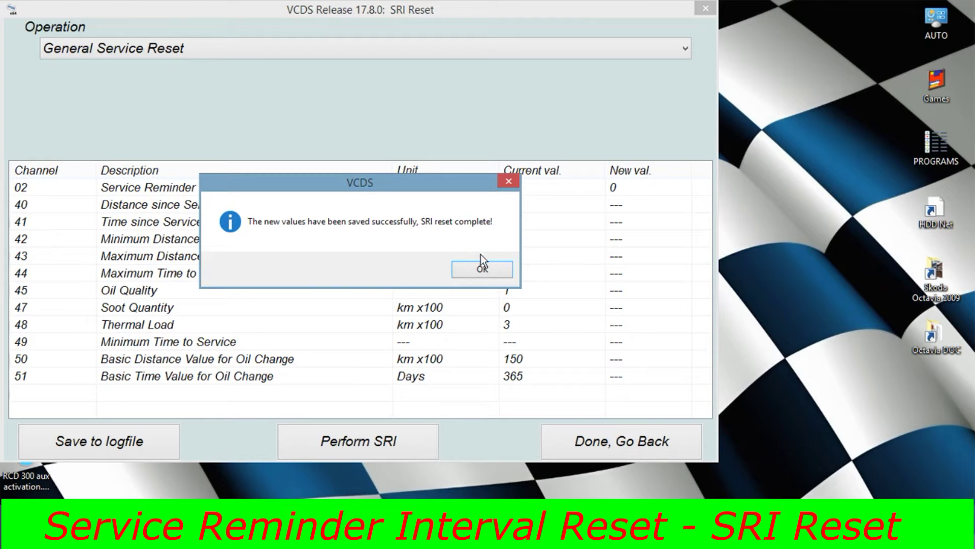
{"action": "left_click", "coordinate": [481, 269]}
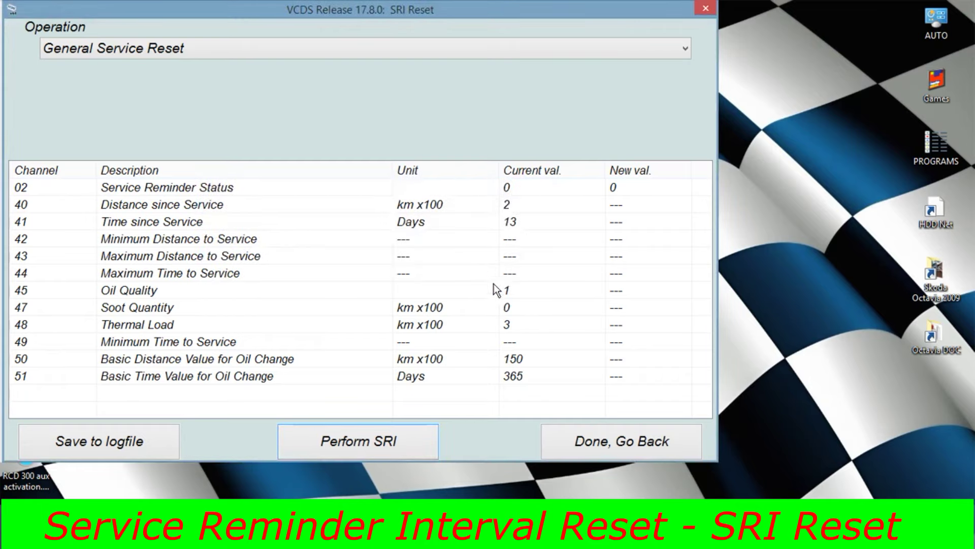
{"action": "left_click", "coordinate": [589, 437]}
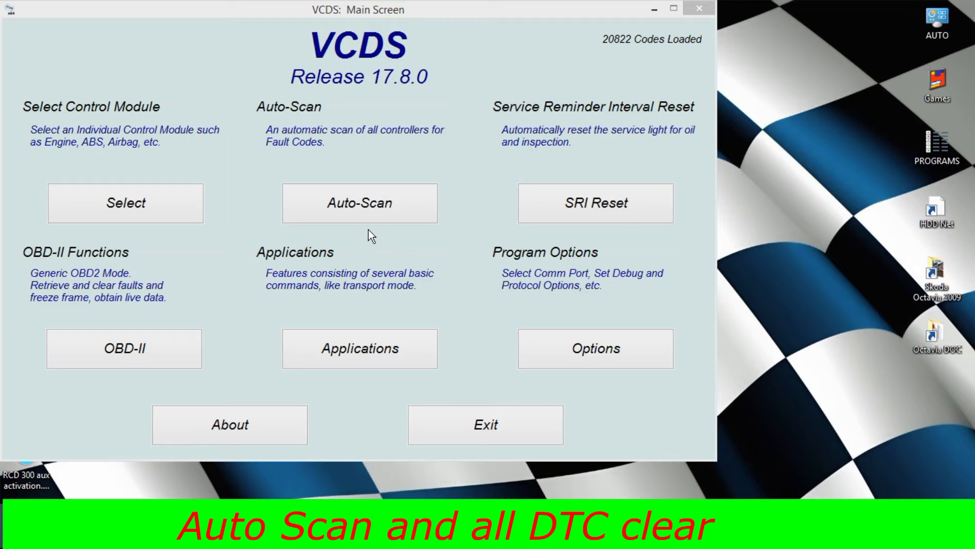
Run an Auto-Scan for chassis type 1K - VW Golf/Jetta V (2004 > 2009) and review the modules' fault report
{"action": "left_click", "coordinate": [357, 203]}
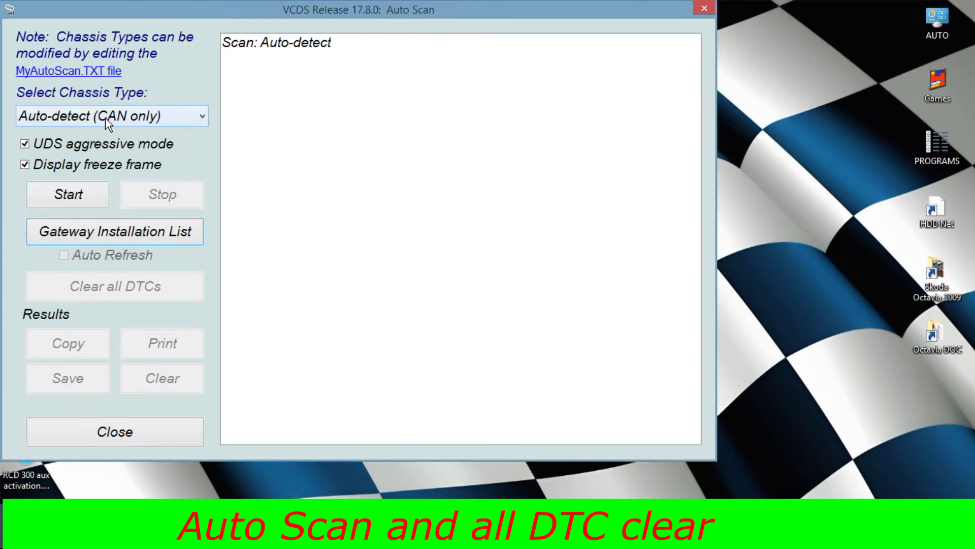
{"action": "left_click", "coordinate": [109, 117]}
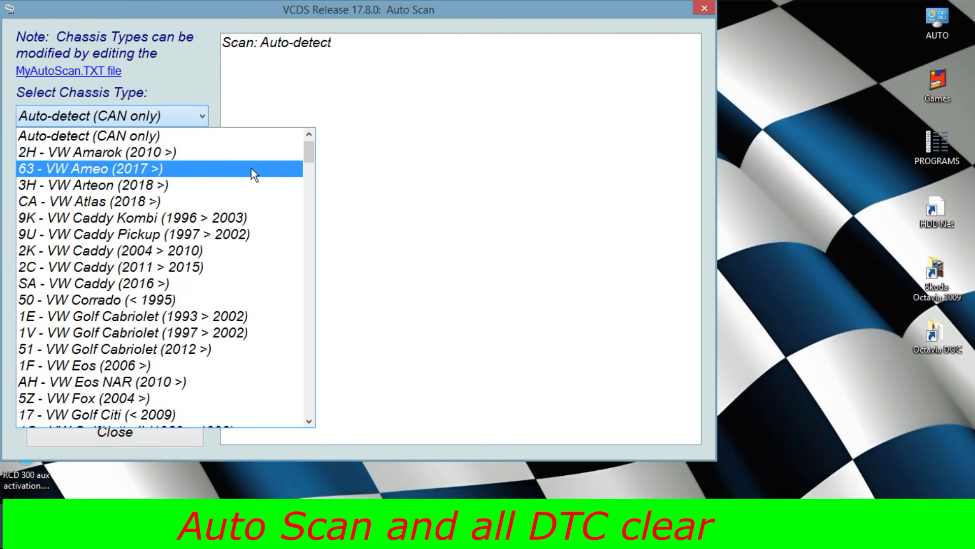
{"action": "left_click_drag", "start_coordinate": [307, 154], "coordinate": [307, 177]}
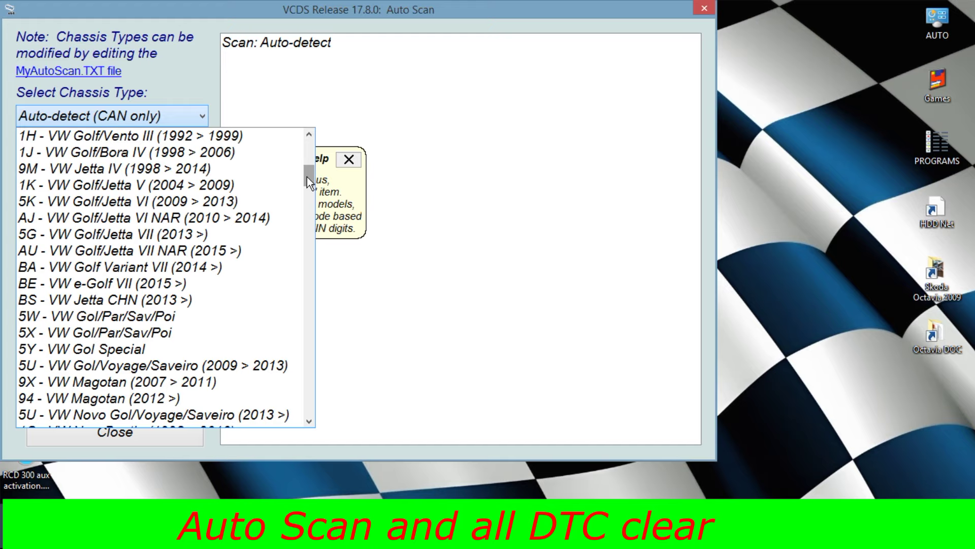
{"action": "left_click_drag", "start_coordinate": [306, 177], "coordinate": [302, 172]}
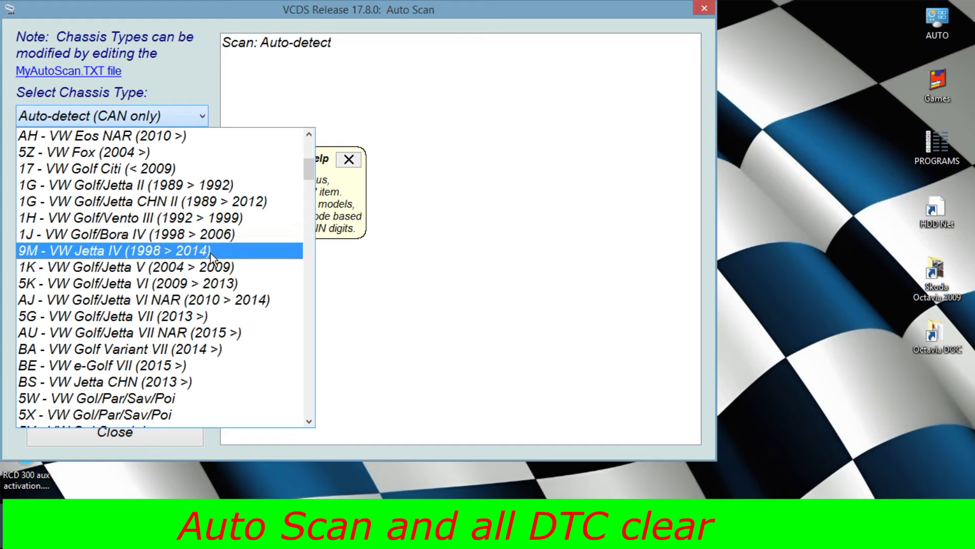
{"action": "left_click", "coordinate": [113, 269]}
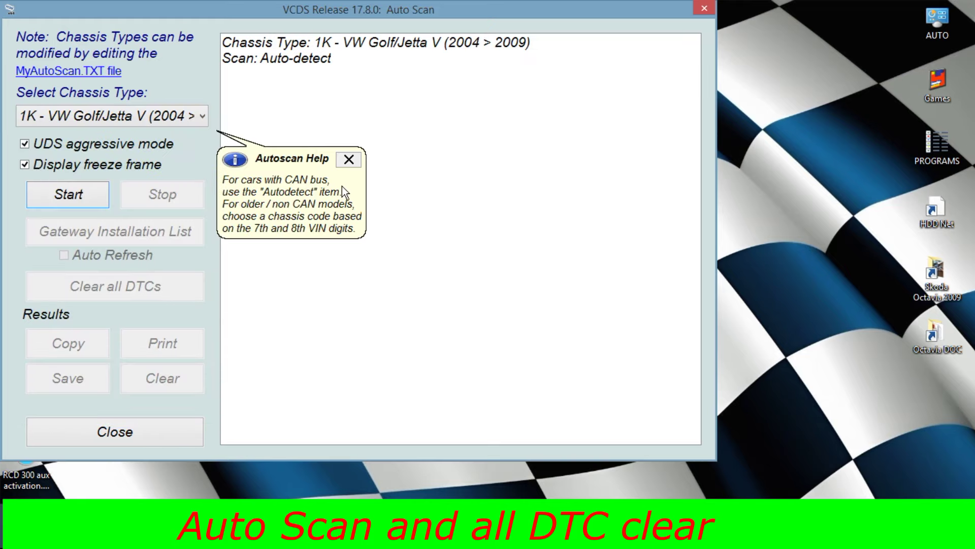
{"action": "left_click", "coordinate": [345, 161]}
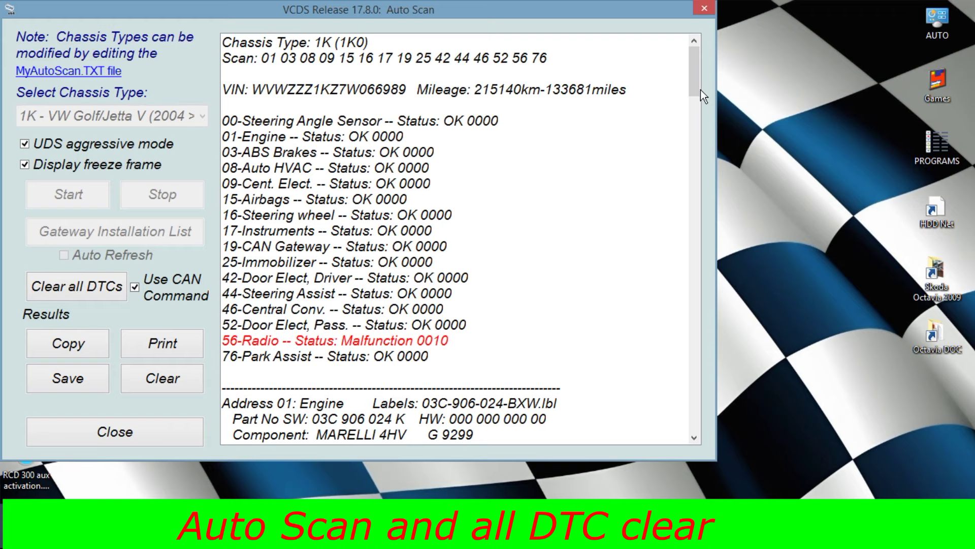
{"action": "left_click_drag", "start_coordinate": [694, 86], "coordinate": [694, 330]}
{"action": "left_click_drag", "start_coordinate": [694, 337], "coordinate": [692, 412]}
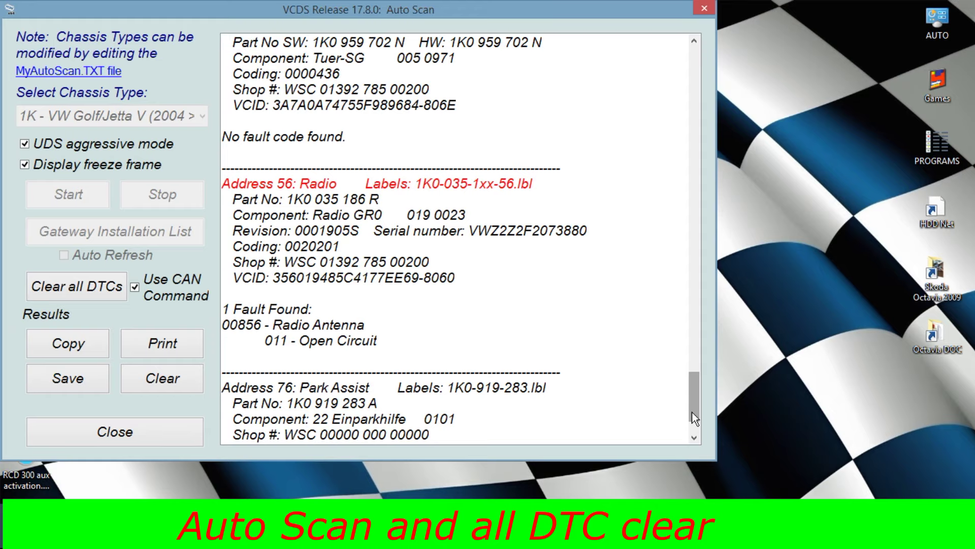
Save the Auto-Scan log to the Desktop under the suggested file name and permanently close the session log
{"action": "left_click", "coordinate": [84, 378]}
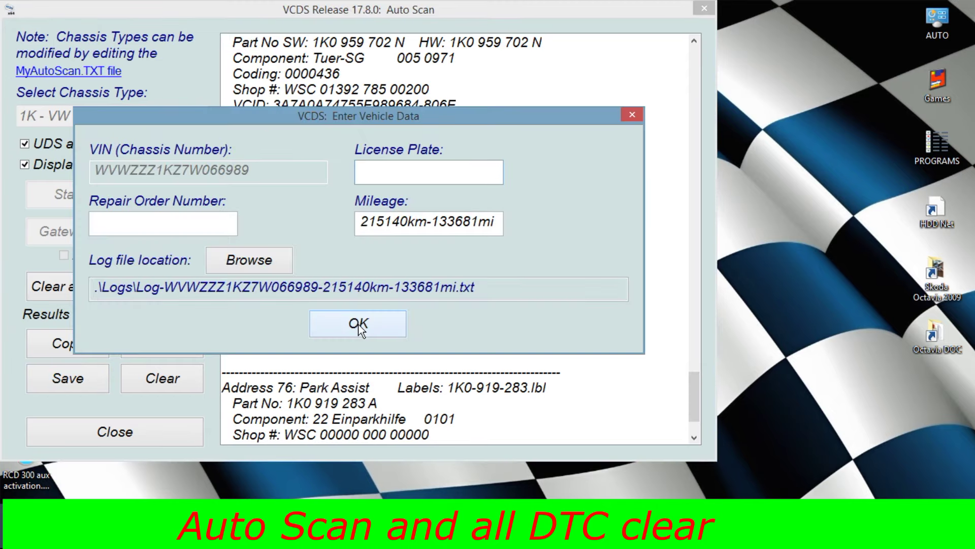
{"action": "left_click", "coordinate": [261, 260]}
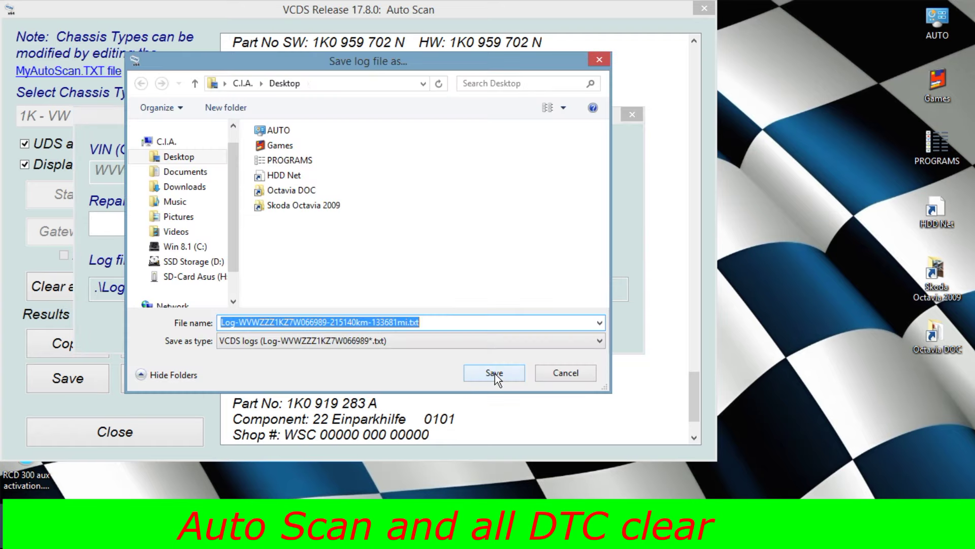
{"action": "left_click", "coordinate": [159, 164]}
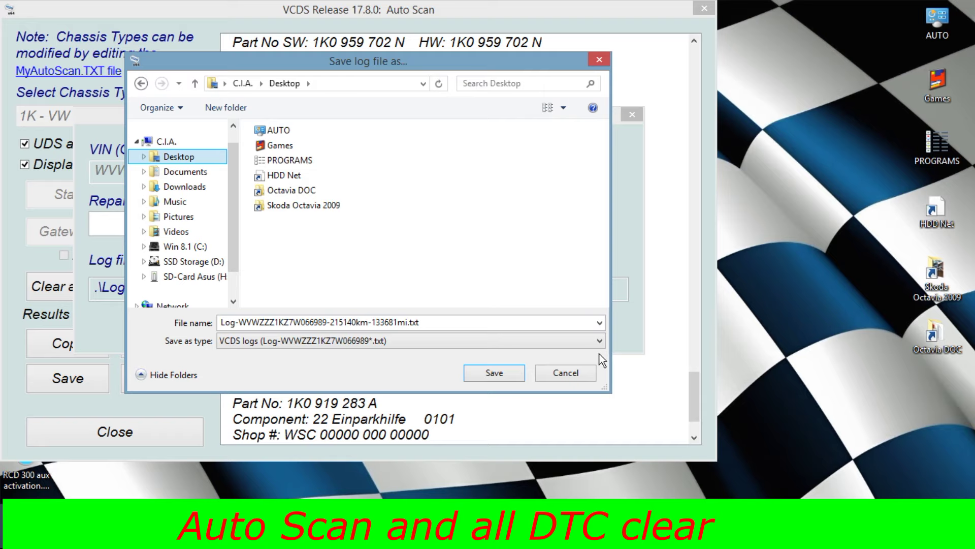
{"action": "left_click", "coordinate": [479, 373]}
{"action": "left_click", "coordinate": [371, 324]}
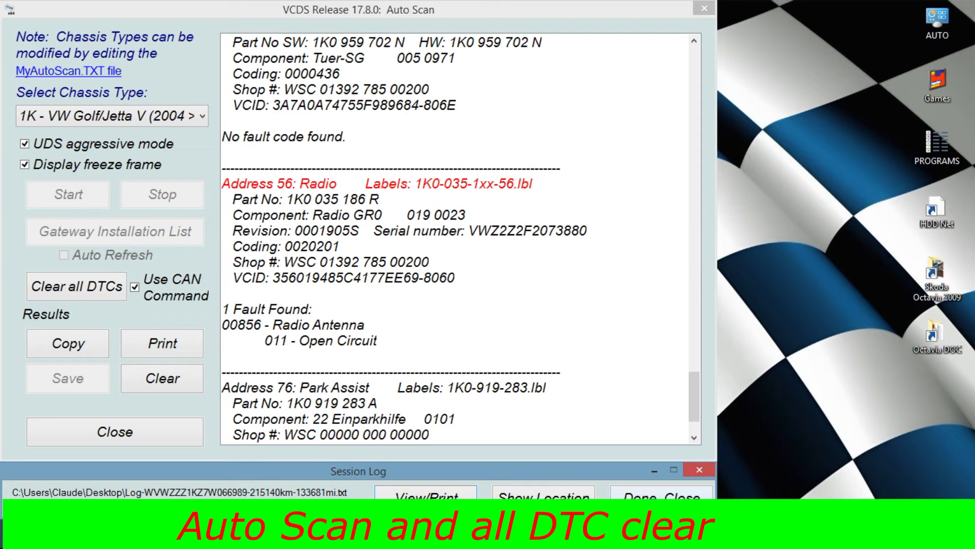
{"action": "left_click", "coordinate": [662, 501]}
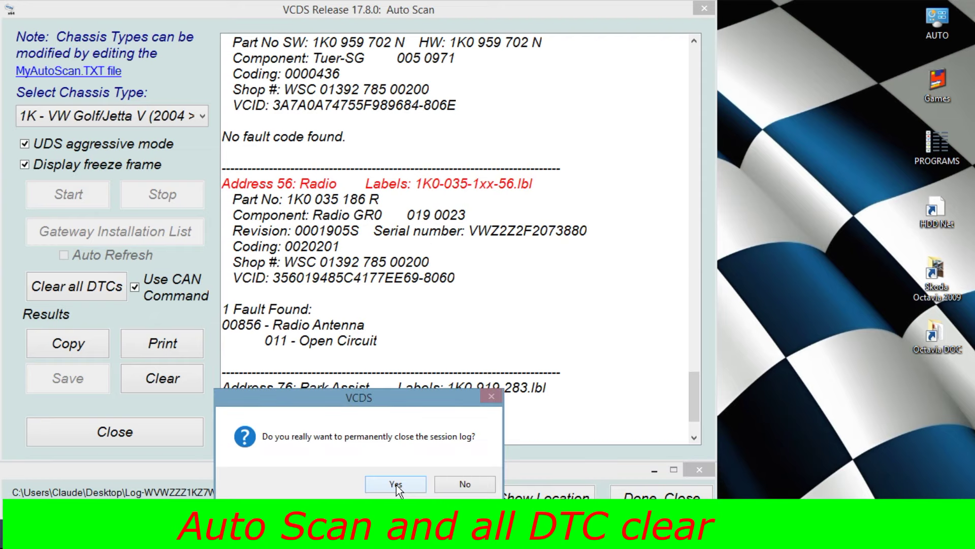
{"action": "left_click", "coordinate": [396, 485]}
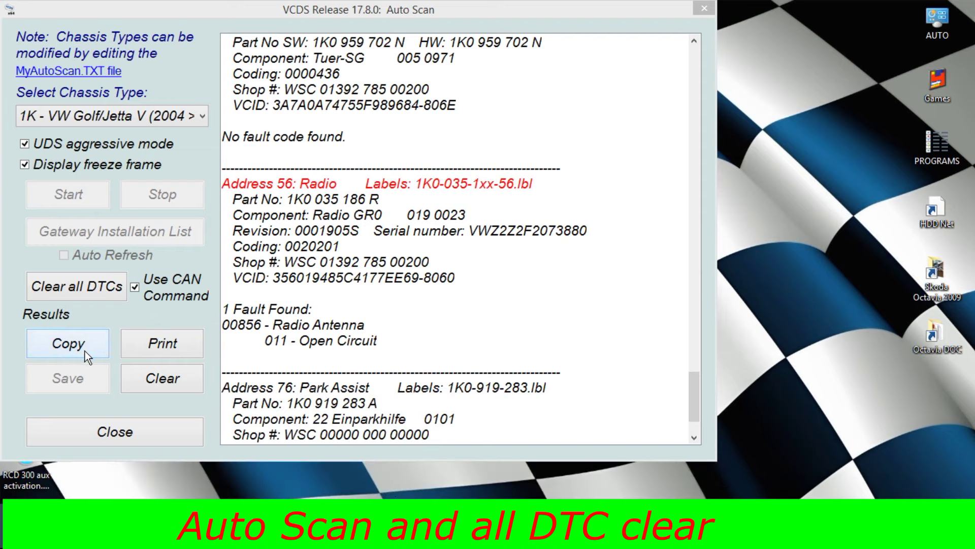
Erase the DTCs of all control modules and close Auto-Scan without saving the new results
{"action": "left_click", "coordinate": [94, 289]}
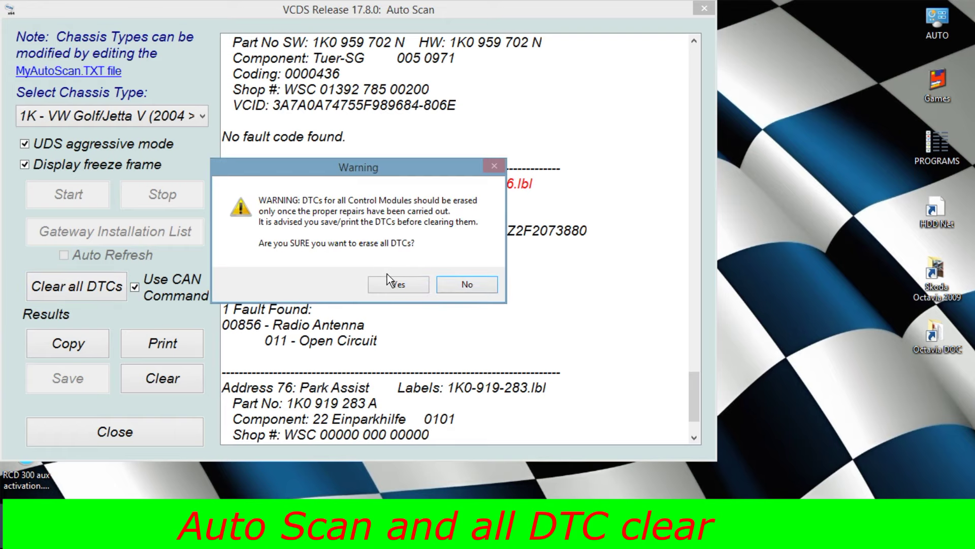
{"action": "left_click", "coordinate": [397, 285]}
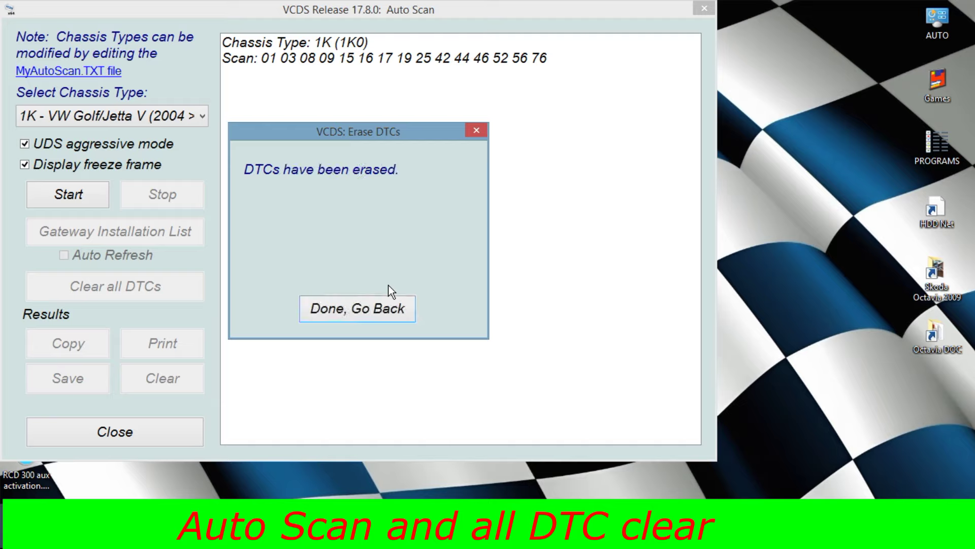
{"action": "left_click", "coordinate": [359, 309]}
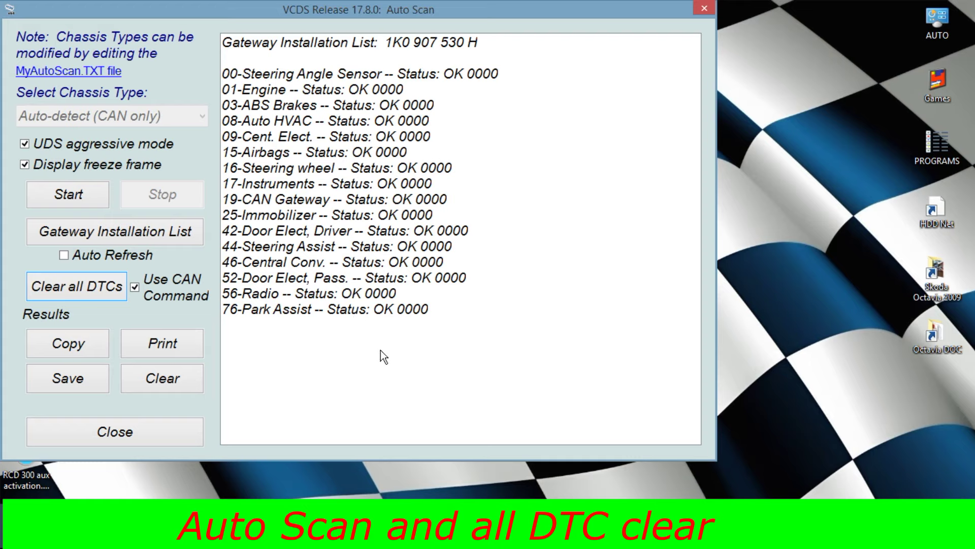
{"action": "left_click", "coordinate": [173, 426]}
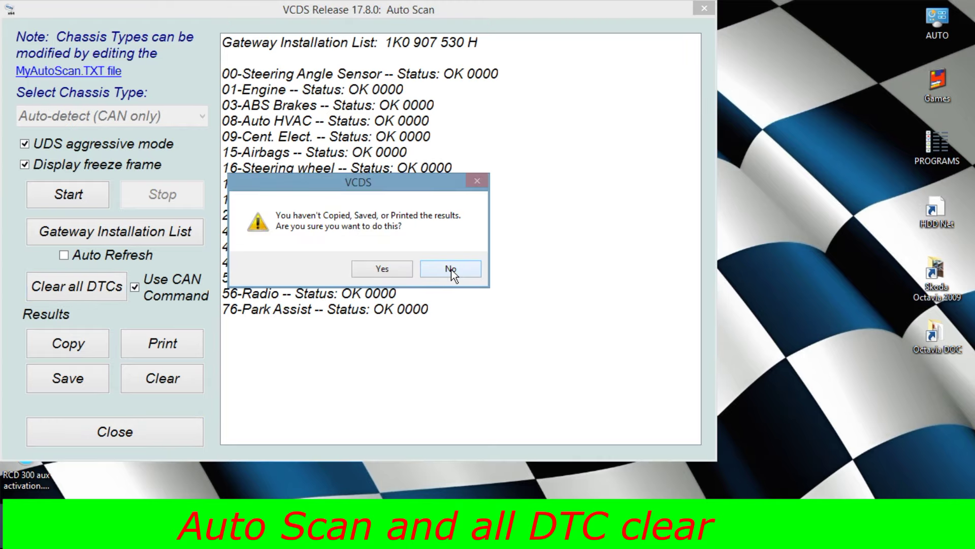
{"action": "left_click", "coordinate": [403, 271]}
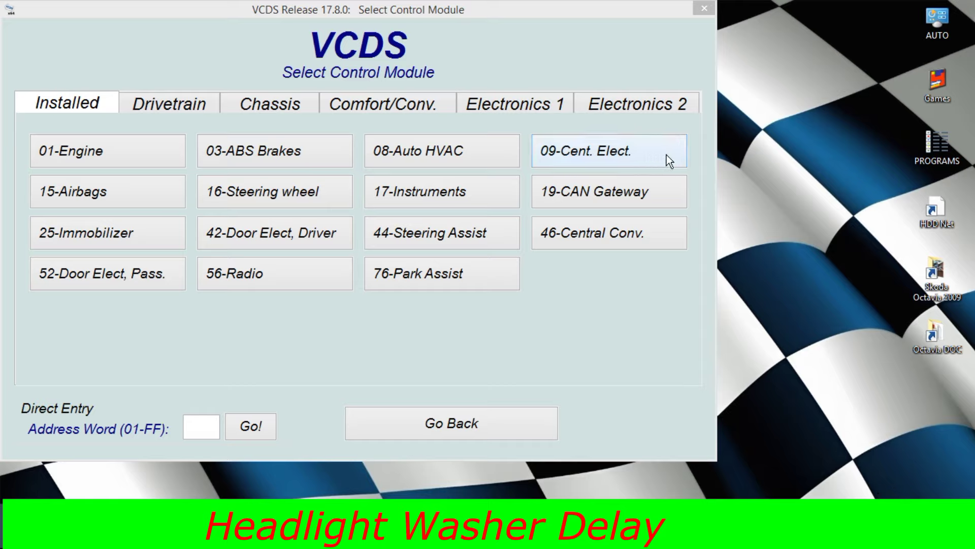
In the 09-Cent. Elect. long coding, set the Headlight Washer Delay in Byte 5 to decimal 60
{"action": "left_click", "coordinate": [639, 161]}
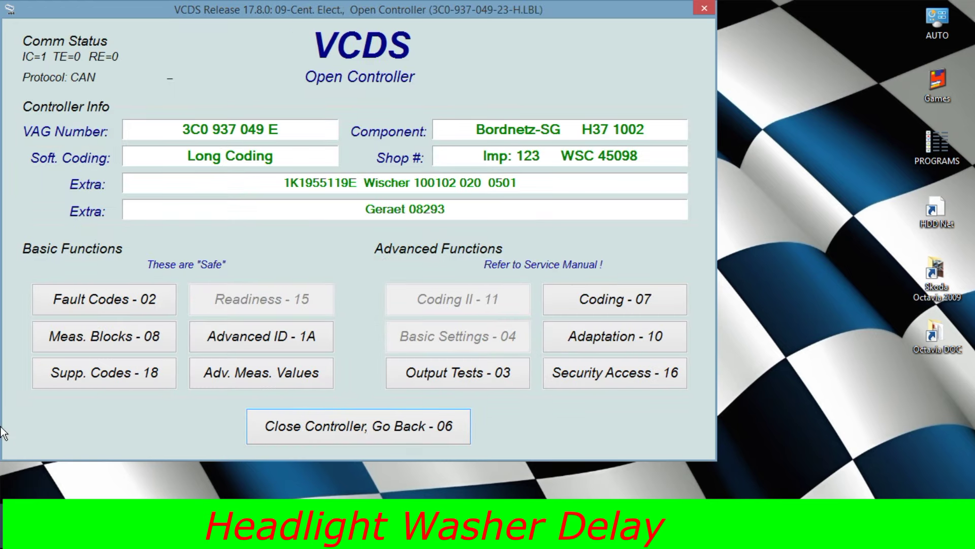
{"action": "left_click", "coordinate": [623, 303]}
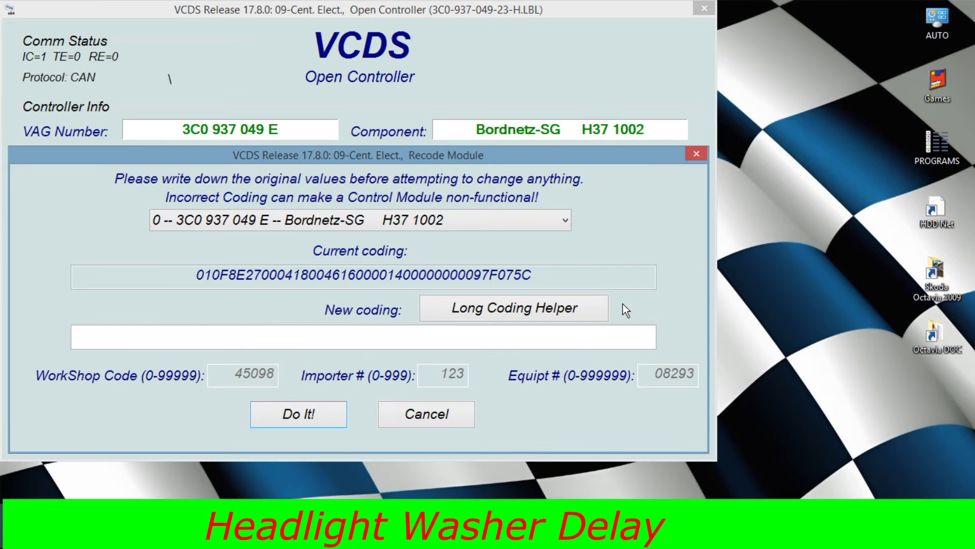
{"action": "left_click", "coordinate": [557, 319]}
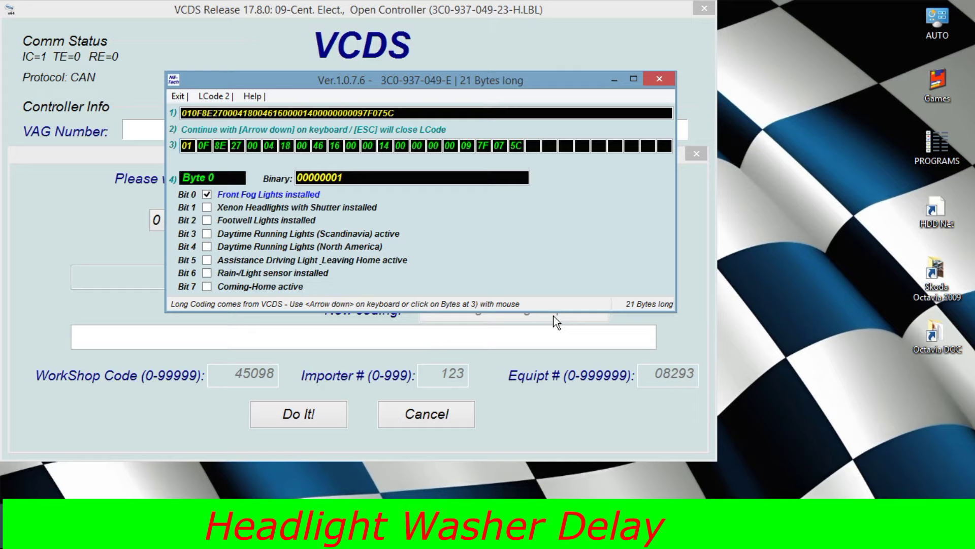
{"action": "left_click", "coordinate": [269, 145]}
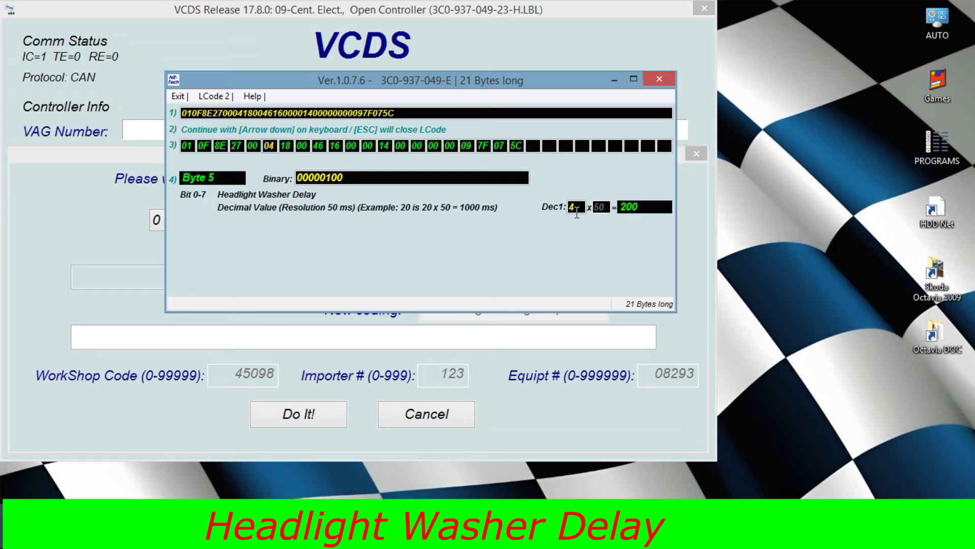
{"action": "left_click_drag", "start_coordinate": [577, 208], "coordinate": [565, 209]}
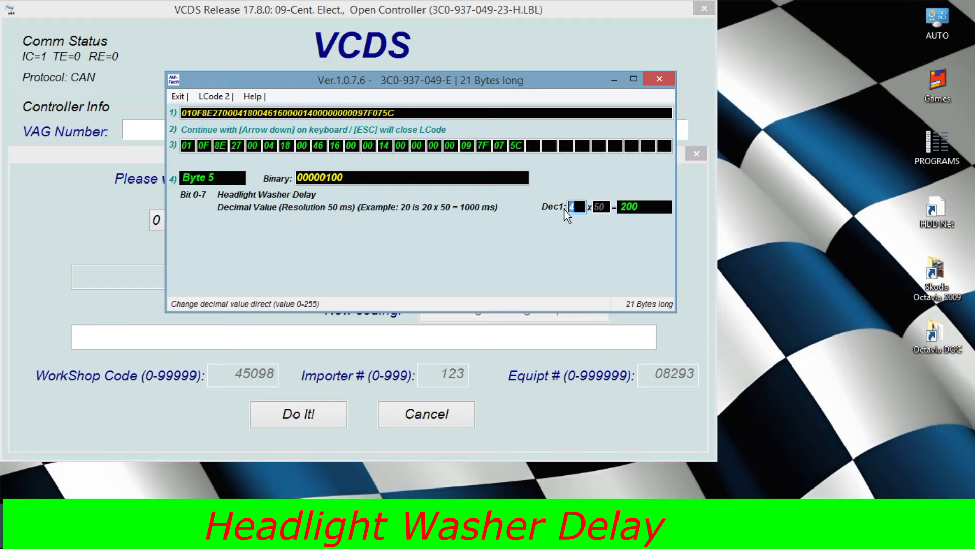
{"action": "type", "text": "60"}
{"action": "key", "text": "Return"}
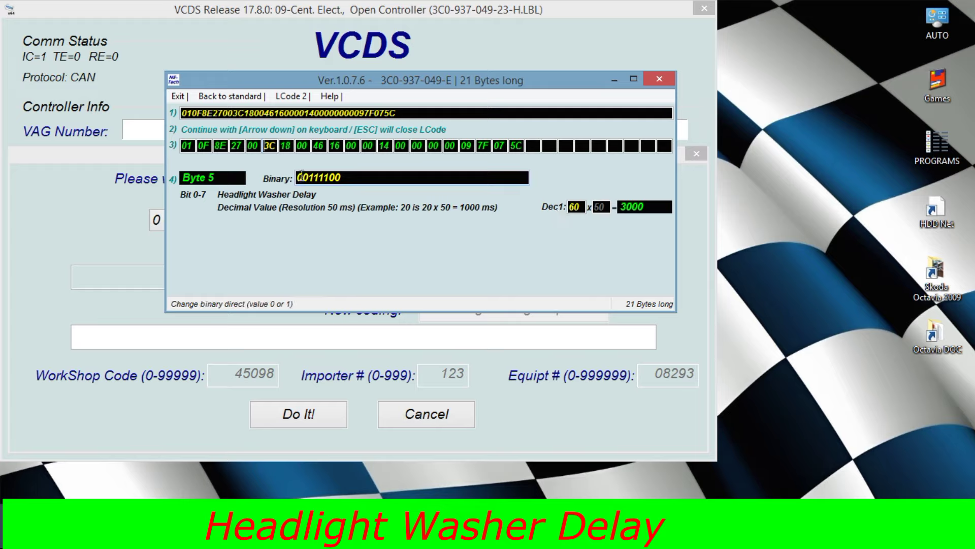
Set the Headlight Washer Activation Time in Byte 6 to decimal 20
{"action": "left_click", "coordinate": [287, 148]}
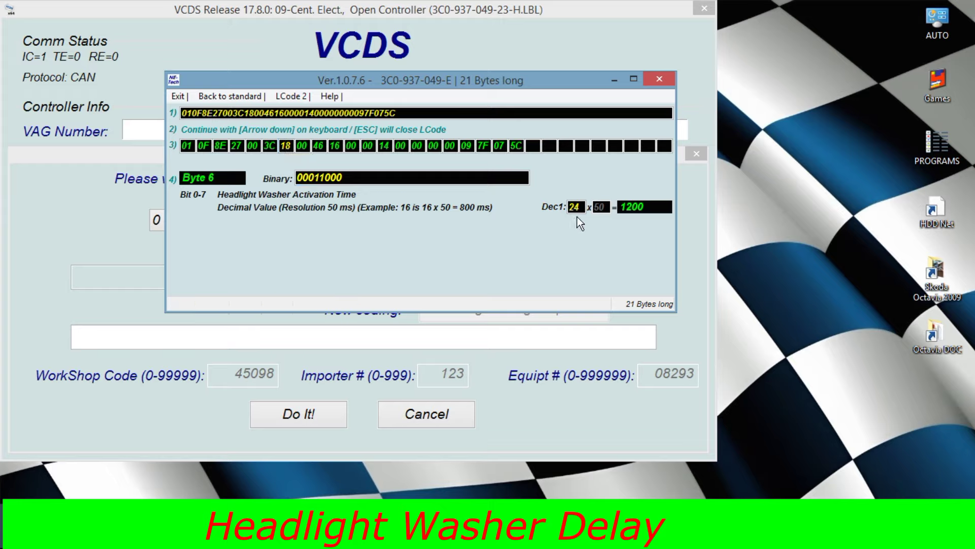
{"action": "left_click_drag", "start_coordinate": [581, 213], "coordinate": [561, 210]}
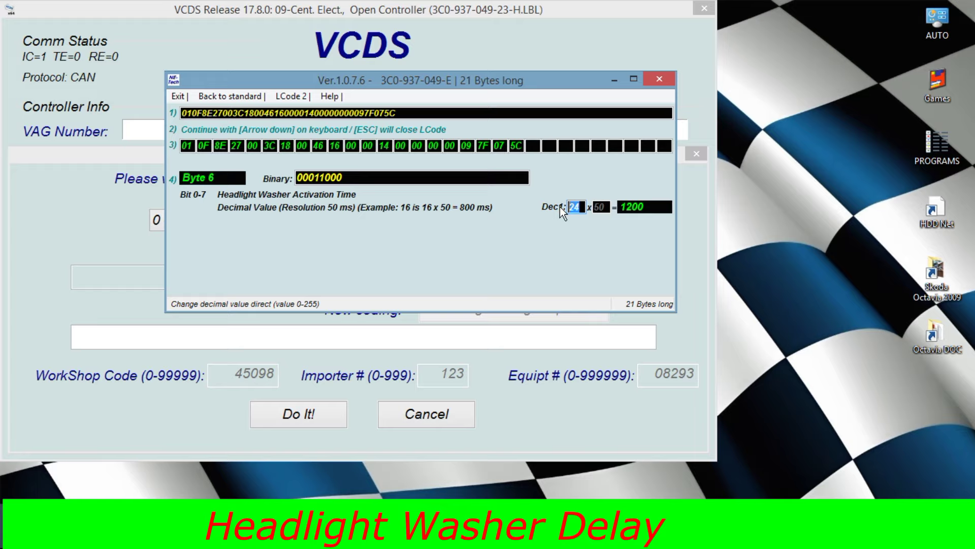
{"action": "type", "text": "20"}
{"action": "key", "text": "Return"}
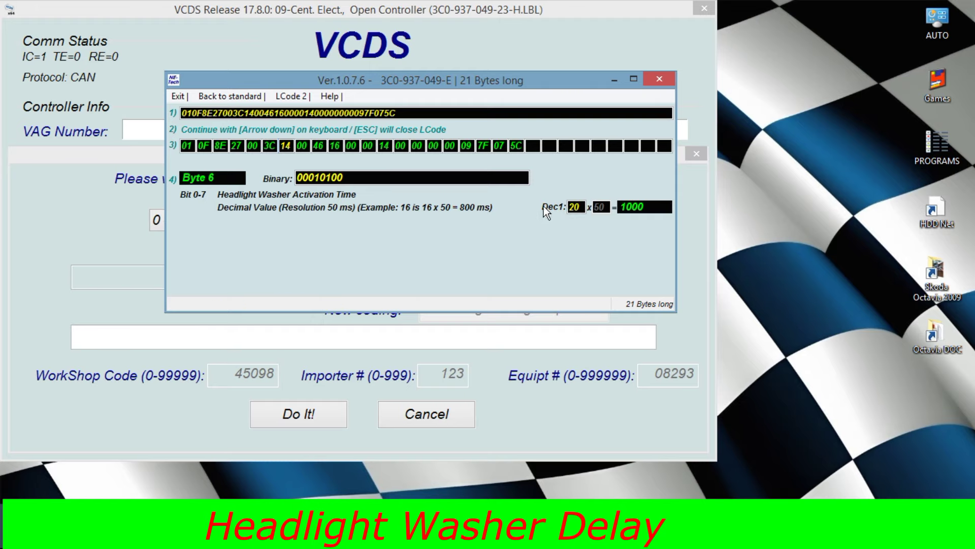
Exit the Long Coding Helper, write the new coding to the 09-Cent. Elect. module and close the controller
{"action": "left_click", "coordinate": [659, 80]}
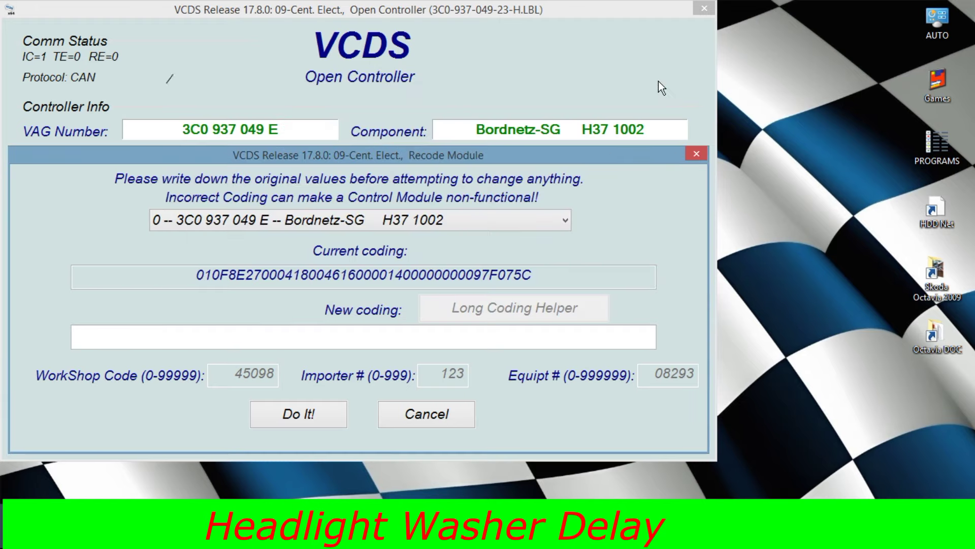
{"action": "left_click", "coordinate": [295, 419]}
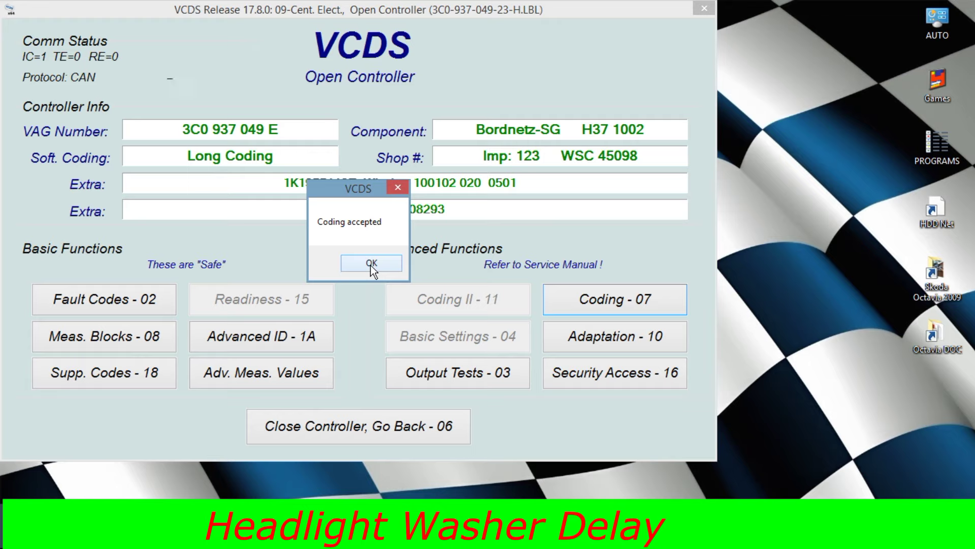
{"action": "left_click", "coordinate": [370, 263]}
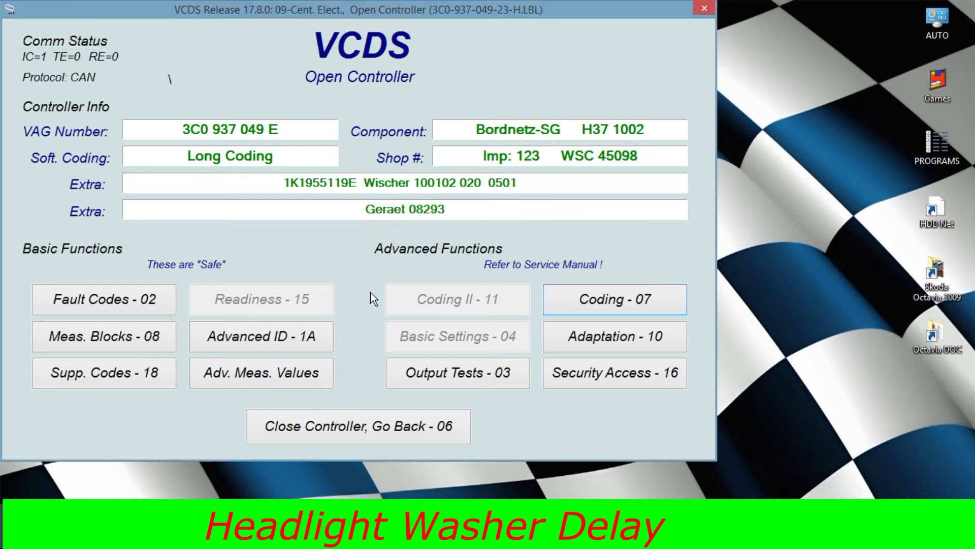
{"action": "left_click", "coordinate": [371, 421]}
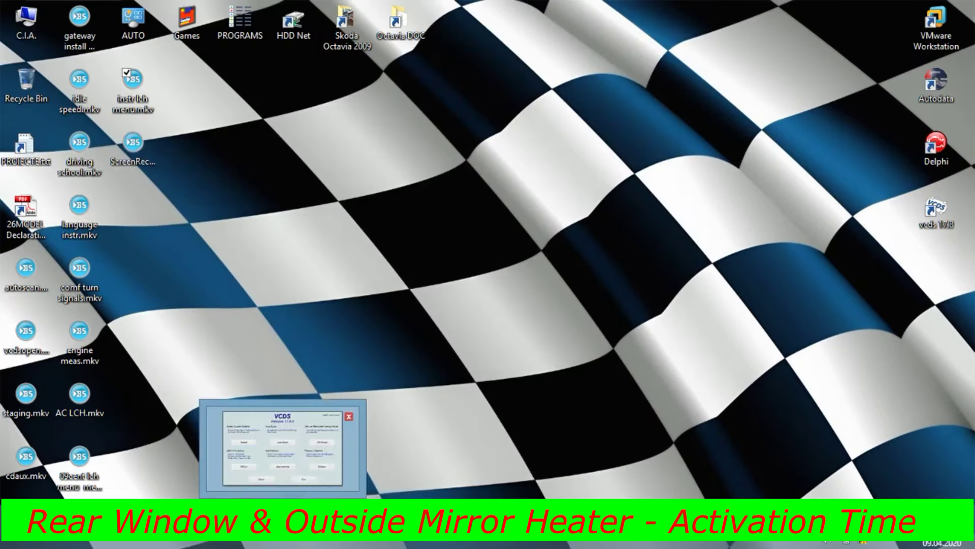
Restore VCDS and load the Rear Window & Outside Mirror Heater Activation Time adaptation channel of the 09-Cent. Elect. module
{"action": "left_click", "coordinate": [275, 541]}
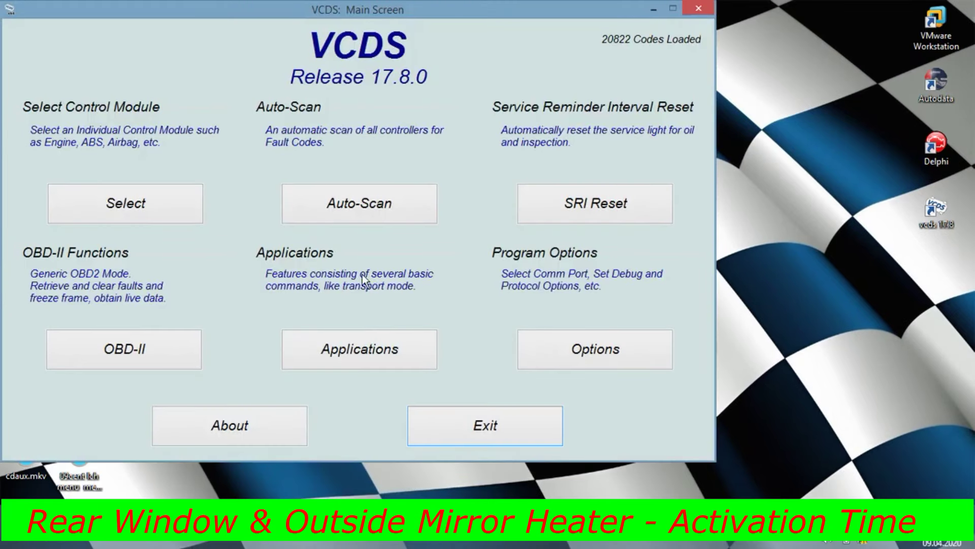
{"action": "left_click", "coordinate": [179, 218]}
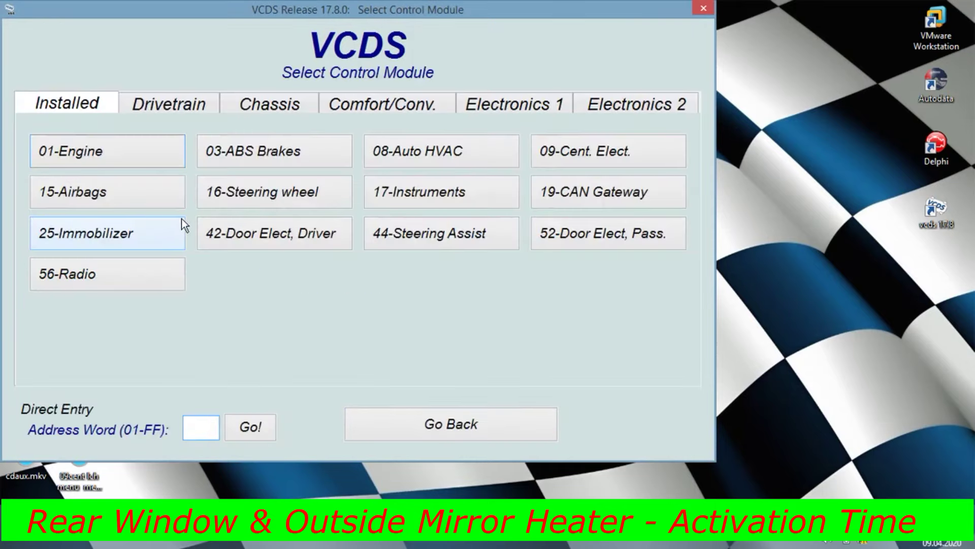
{"action": "left_click", "coordinate": [650, 149]}
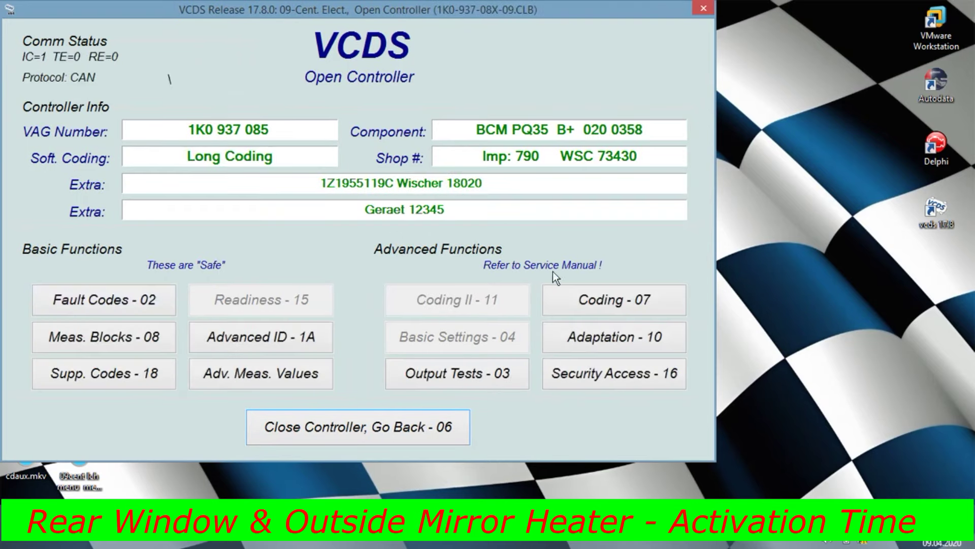
{"action": "left_click", "coordinate": [623, 336]}
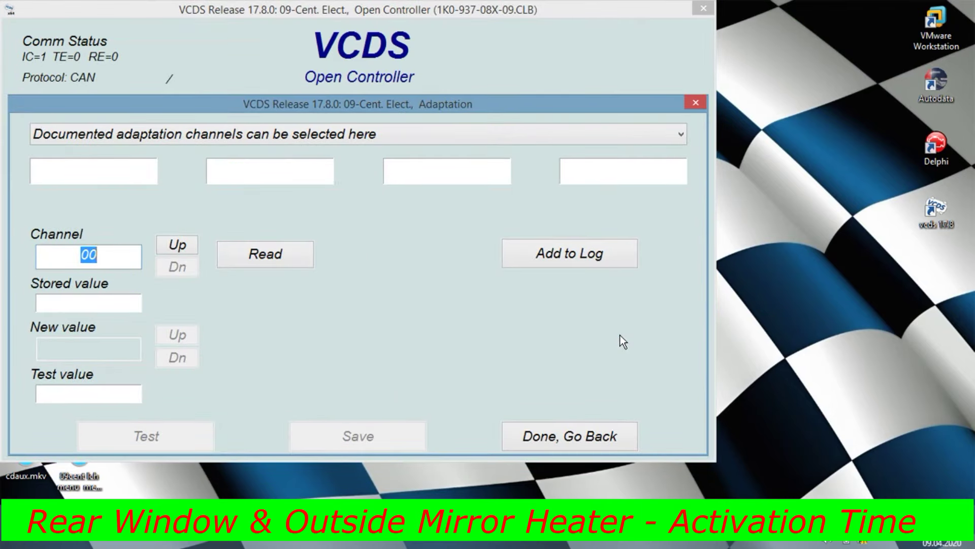
{"action": "left_click", "coordinate": [454, 140]}
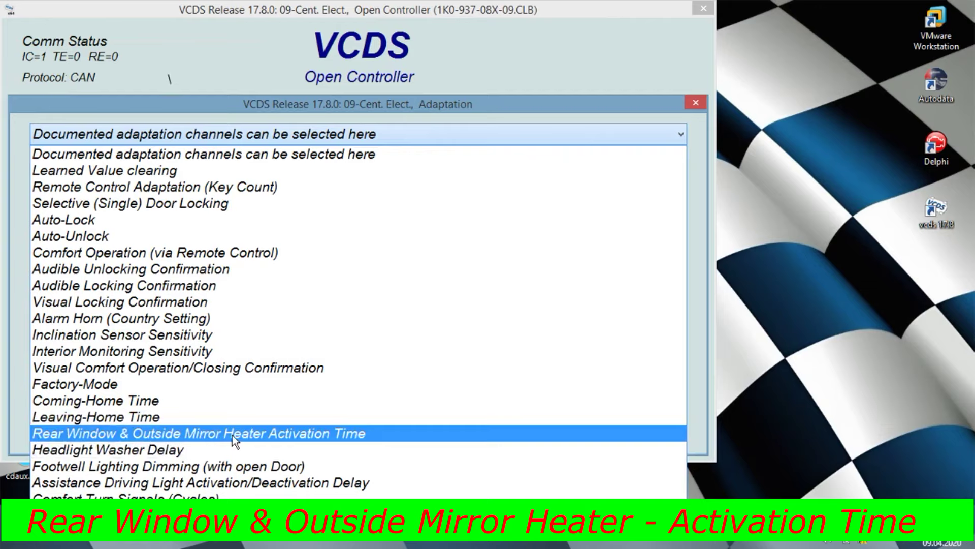
{"action": "left_click", "coordinate": [251, 433]}
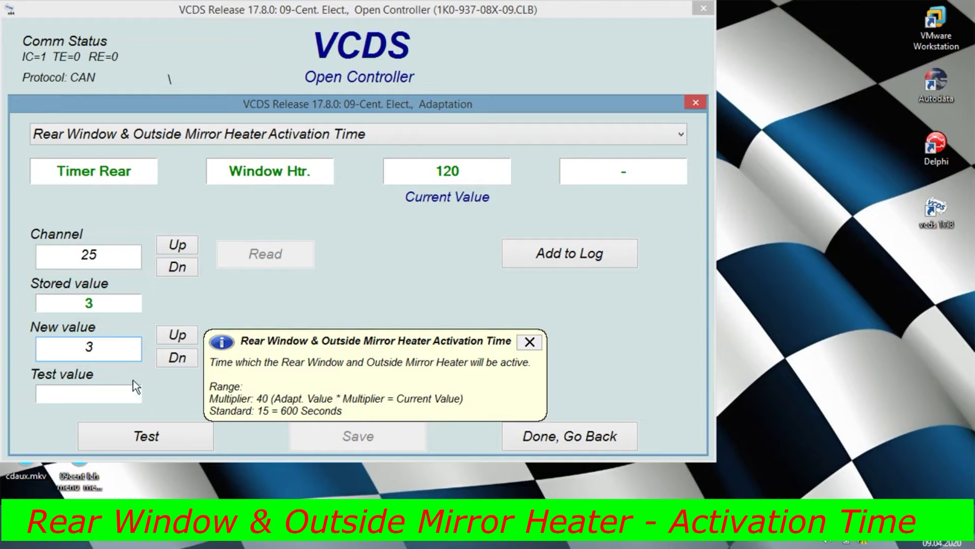
Set the heater activation time's new value to 5, test it, save it to channel 25 and leave the adaptation
{"action": "left_click_drag", "start_coordinate": [110, 350], "coordinate": [70, 347]}
{"action": "type", "text": "5"}
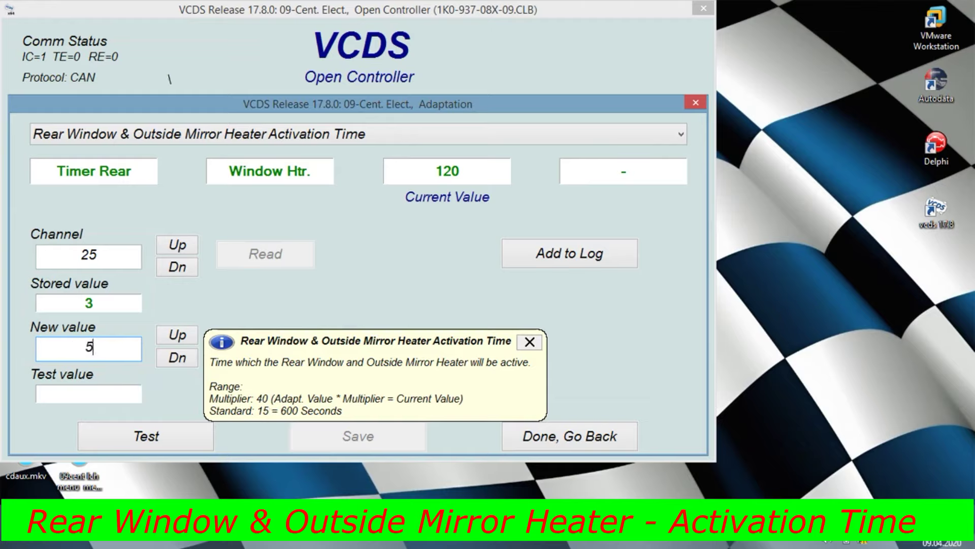
{"action": "left_click", "coordinate": [529, 342]}
{"action": "left_click", "coordinate": [194, 443]}
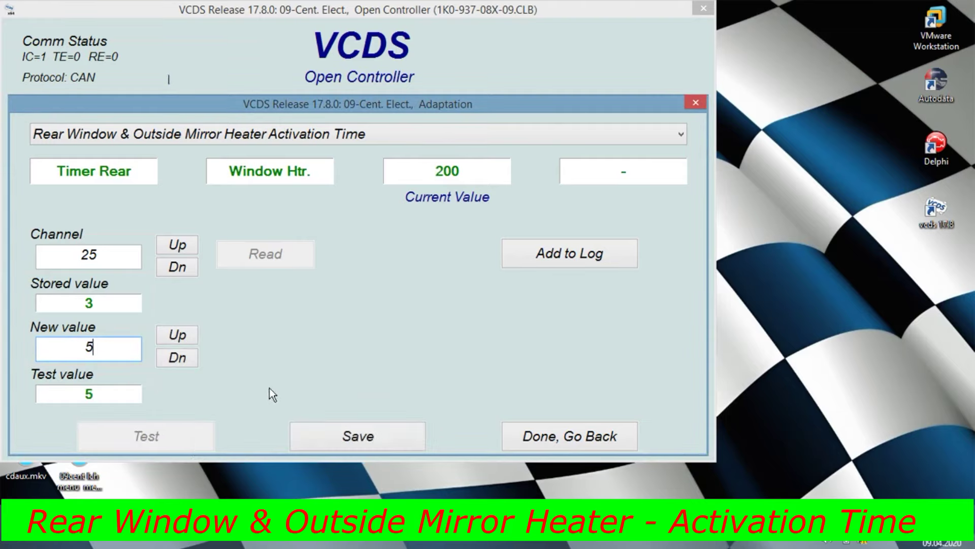
{"action": "left_click", "coordinate": [351, 437]}
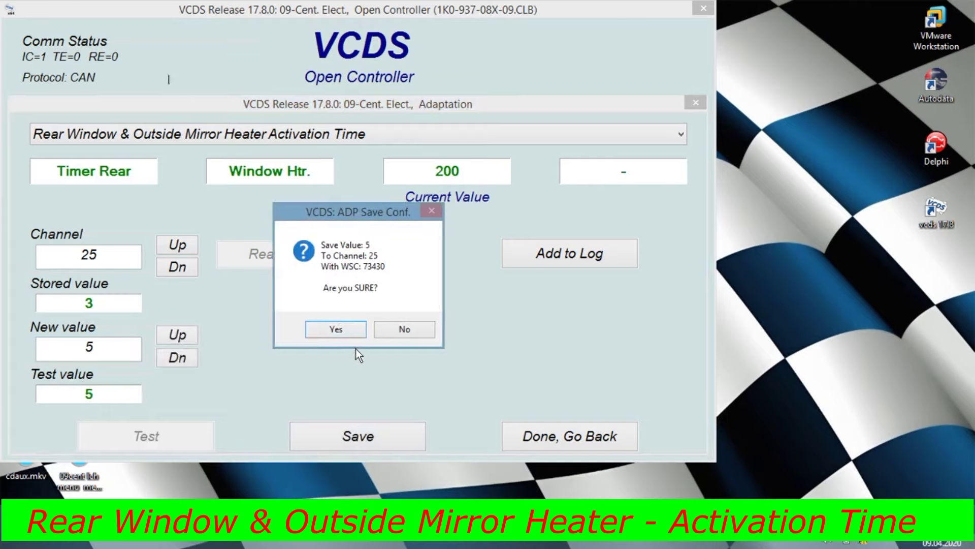
{"action": "left_click", "coordinate": [348, 329]}
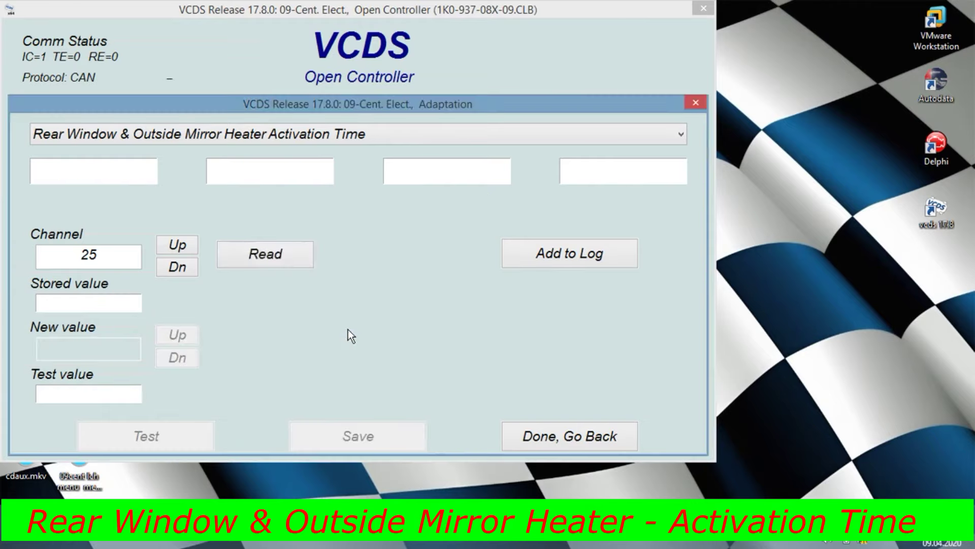
{"action": "left_click", "coordinate": [577, 434]}
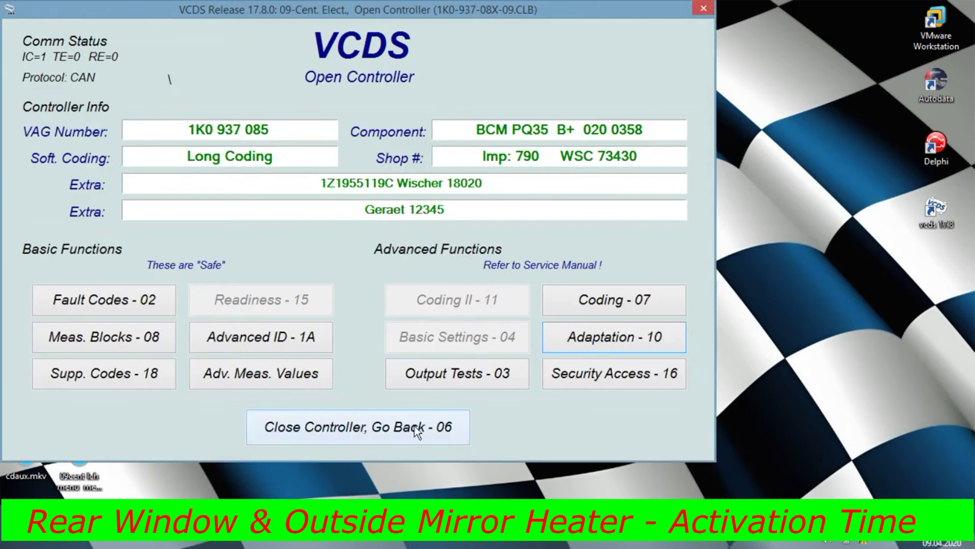
Close the 09-Cent. Elect. controller and return to the main screen
{"action": "left_click", "coordinate": [369, 425]}
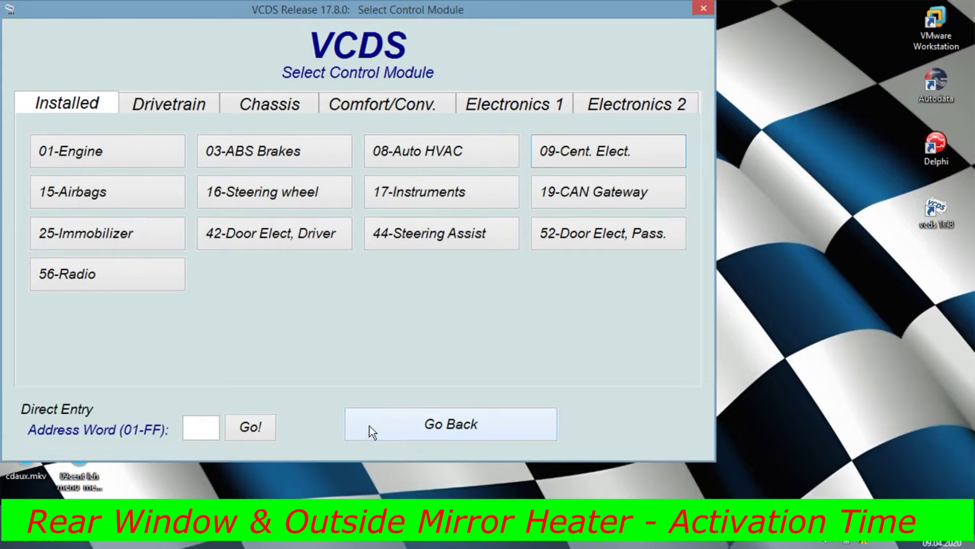
{"action": "left_click", "coordinate": [370, 426]}
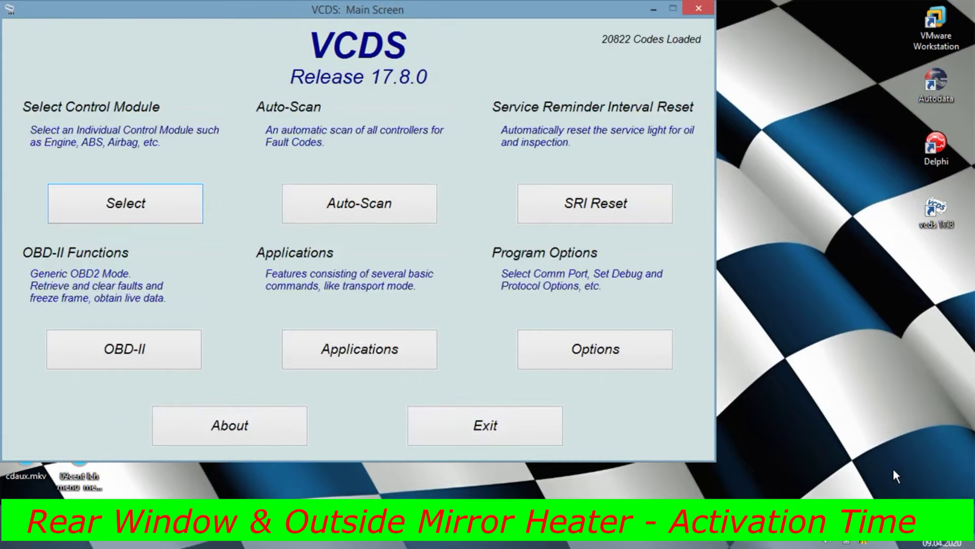
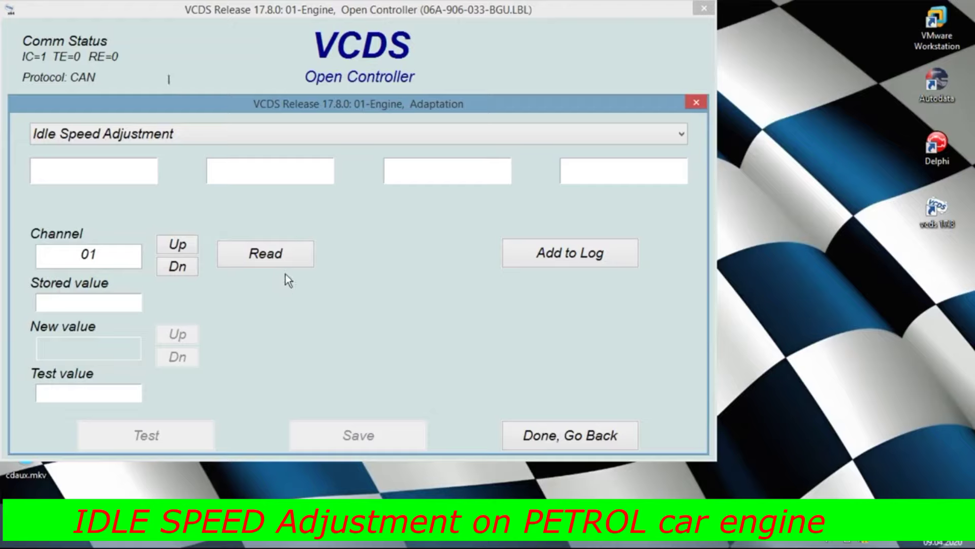
Read adaptation channel 01, Idle Speed Adjustment, of the 01-Engine module, then close the controller and leave the module selection
{"action": "left_click", "coordinate": [286, 258]}
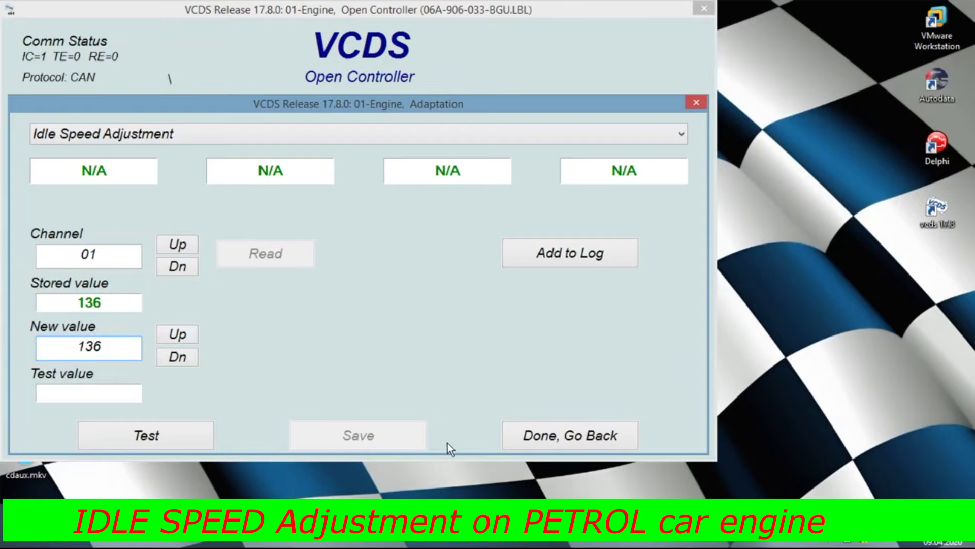
{"action": "left_click", "coordinate": [584, 438]}
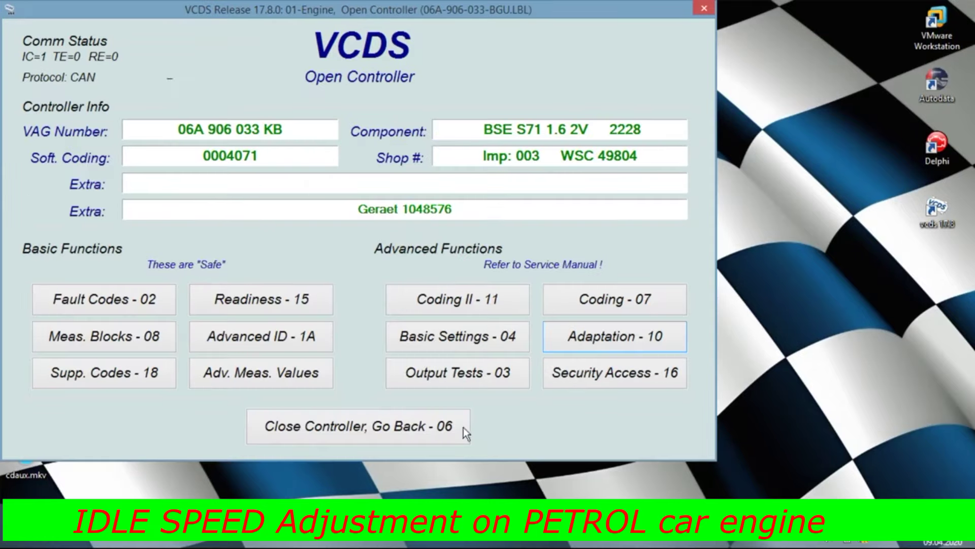
{"action": "left_click", "coordinate": [377, 423]}
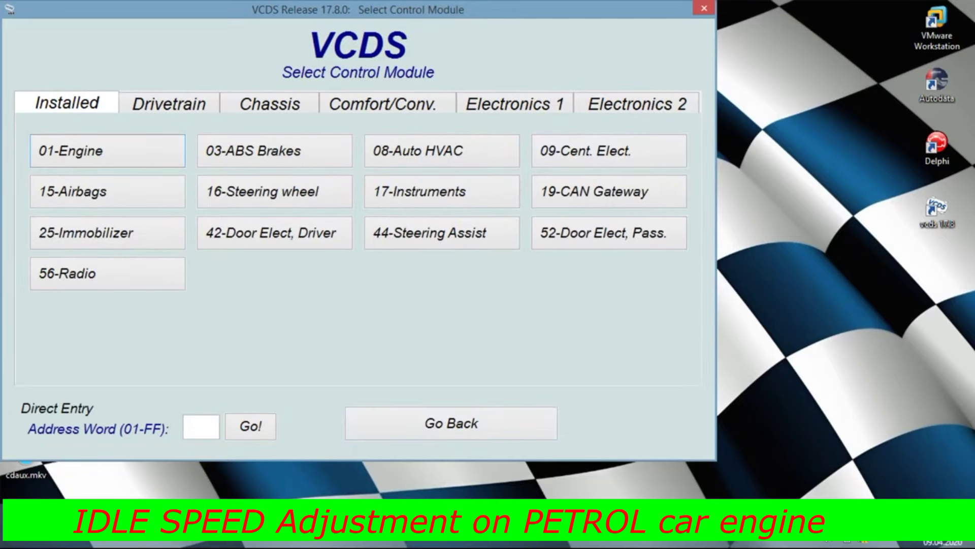
{"action": "left_click", "coordinate": [419, 428]}
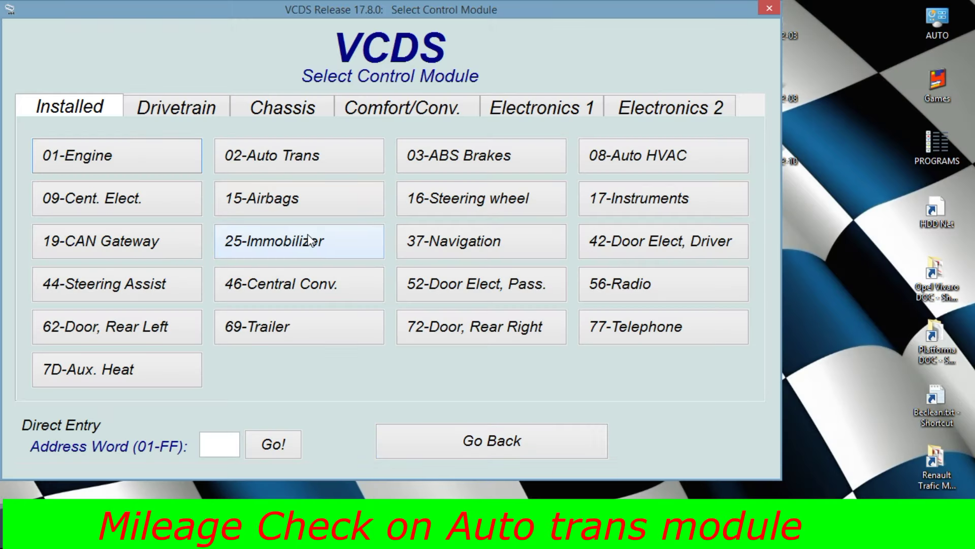
Open the 02-Auto Trans module, check its fault codes and return to the controller functions
{"action": "left_click", "coordinate": [294, 157]}
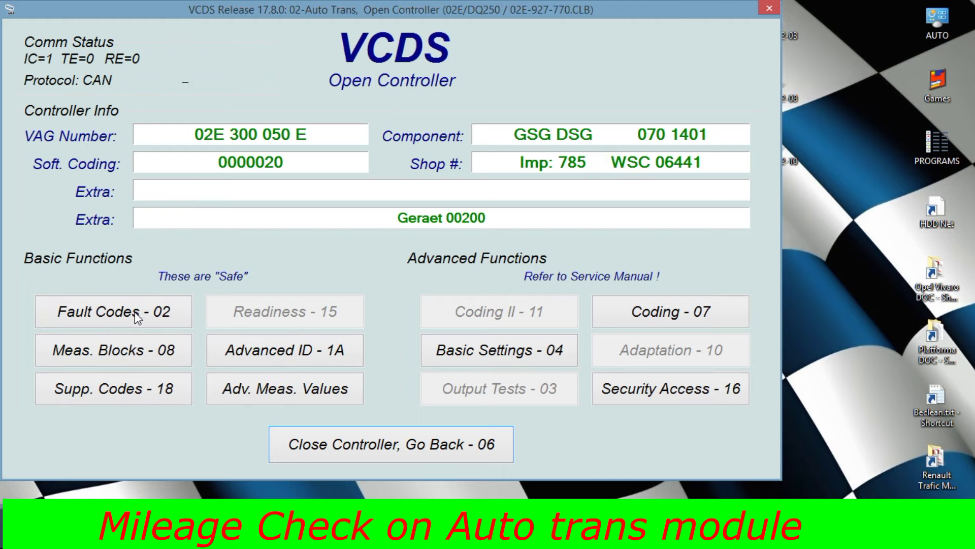
{"action": "left_click", "coordinate": [138, 317]}
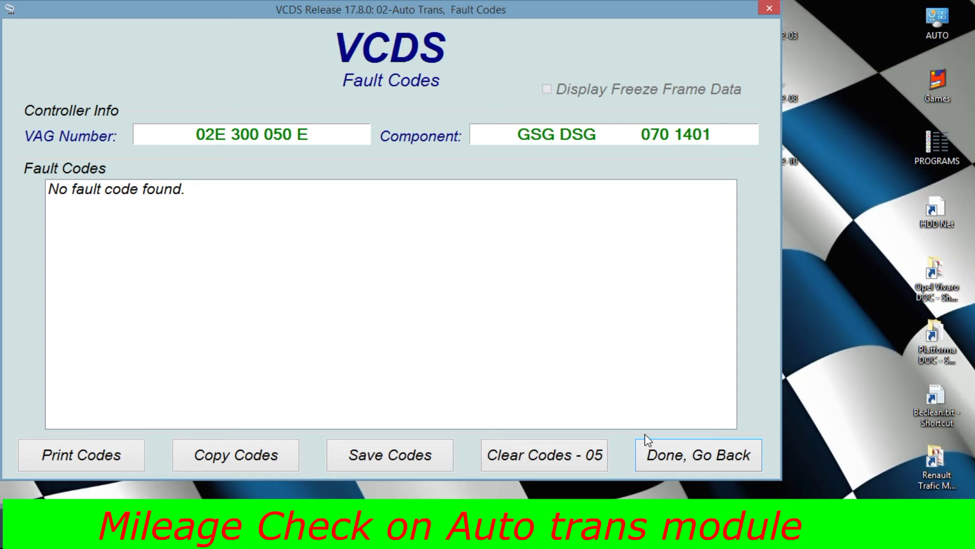
{"action": "left_click", "coordinate": [660, 459]}
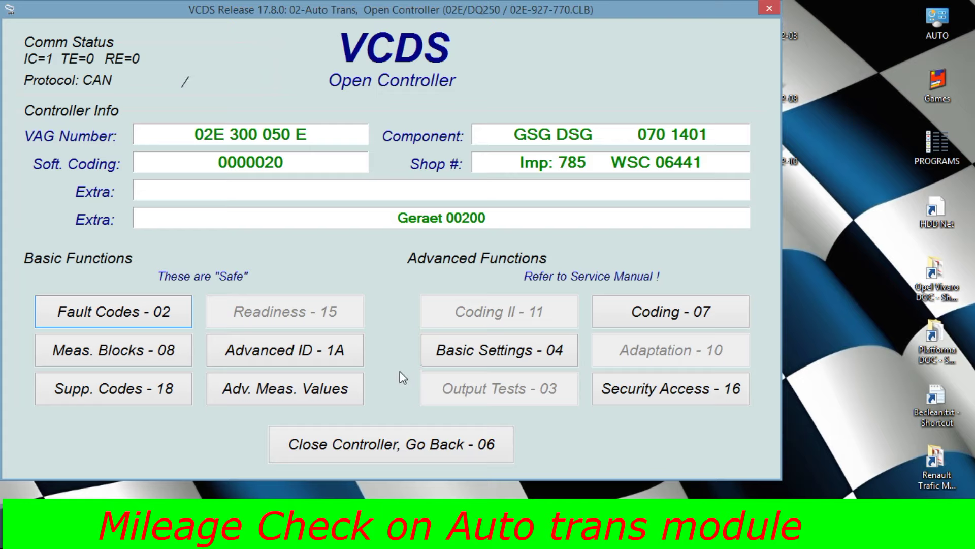
Check the 02-Auto Trans measuring blocks in groups 002 and 003 and up to group 212, then close the controller
{"action": "left_click", "coordinate": [157, 349]}
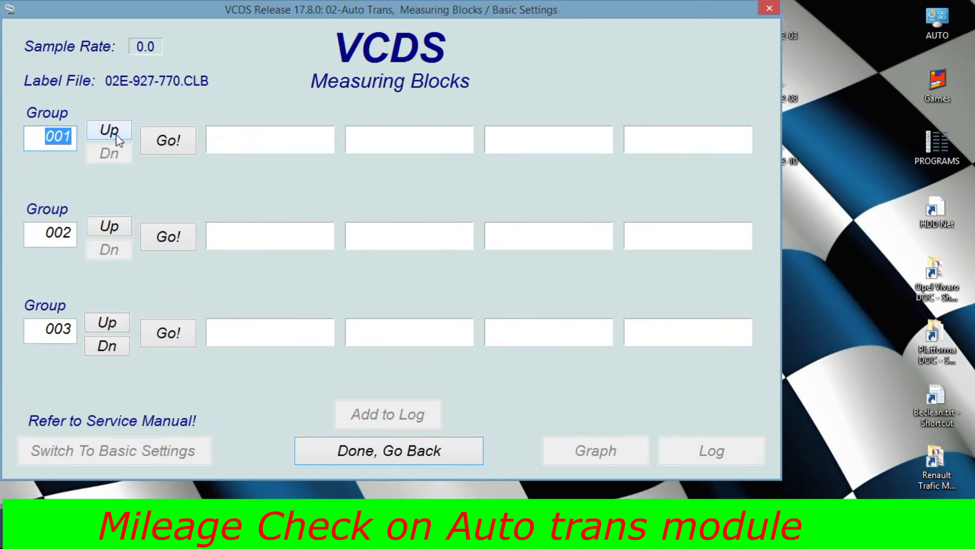
{"action": "left_click", "coordinate": [117, 135]}
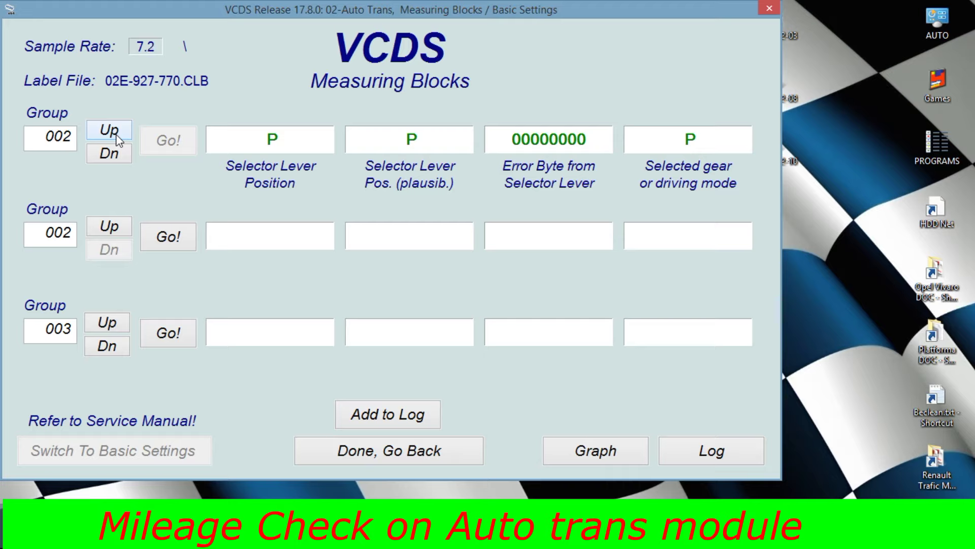
{"action": "left_click", "coordinate": [104, 227]}
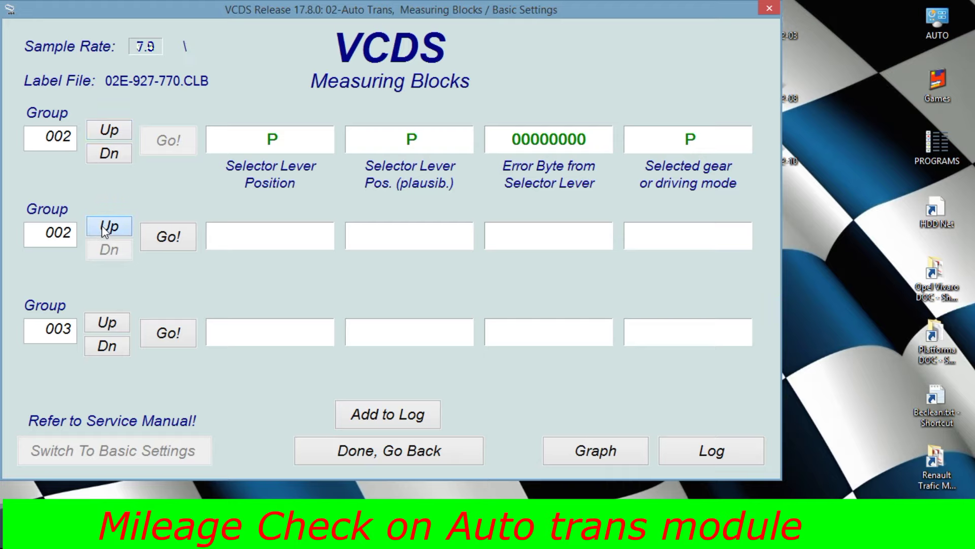
{"action": "left_click", "coordinate": [108, 324]}
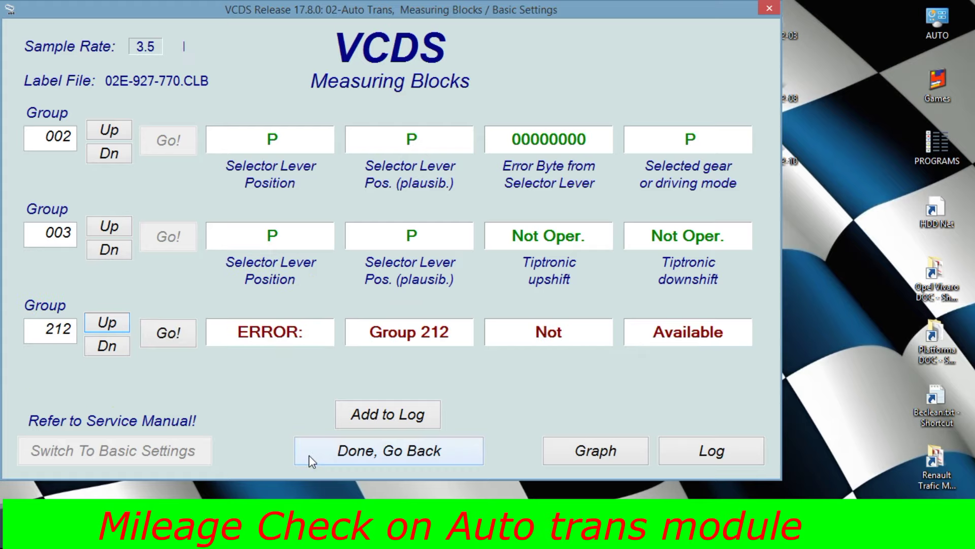
{"action": "left_click", "coordinate": [309, 455]}
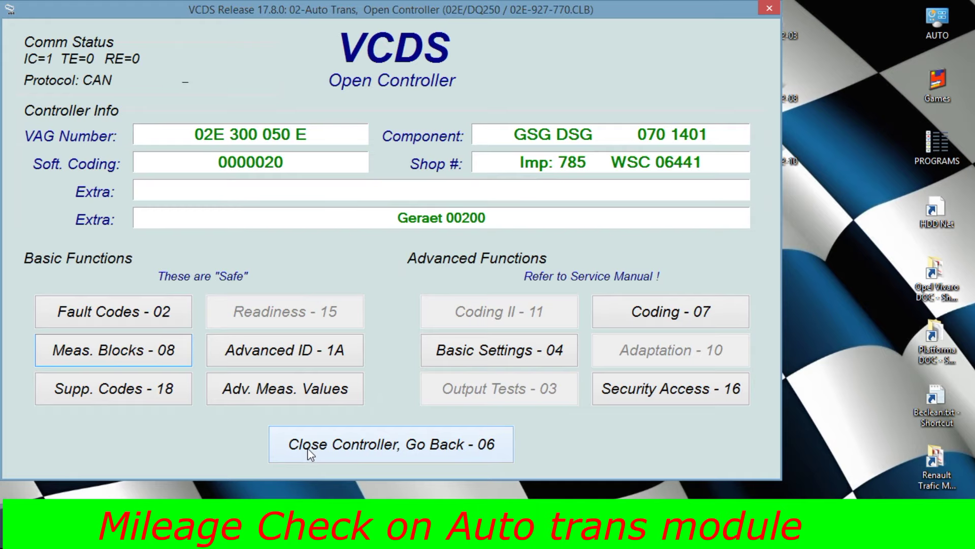
{"action": "left_click", "coordinate": [309, 449]}
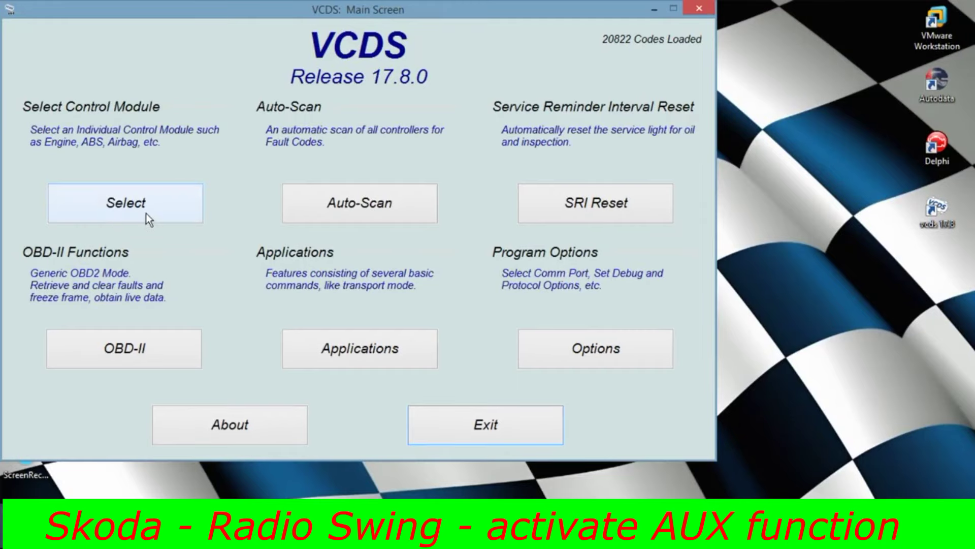
Open the 56-Radio module and load its current coding in the Long Coding Helper
{"action": "left_click", "coordinate": [146, 213]}
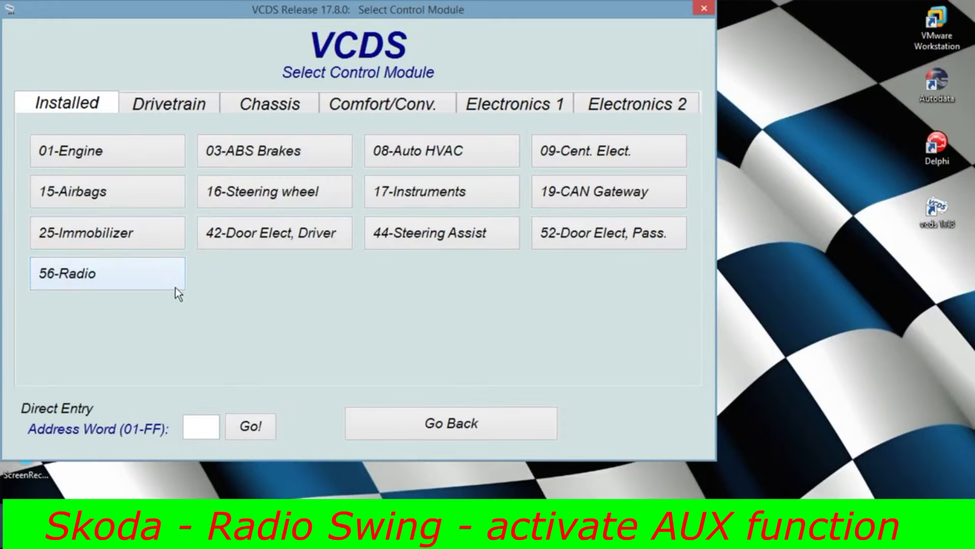
{"action": "left_click", "coordinate": [170, 283]}
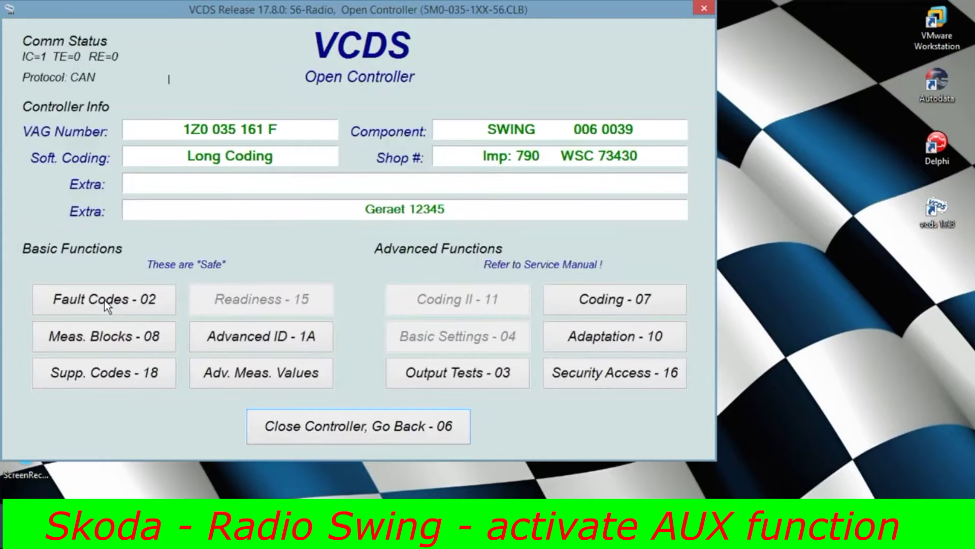
{"action": "left_click", "coordinate": [641, 305]}
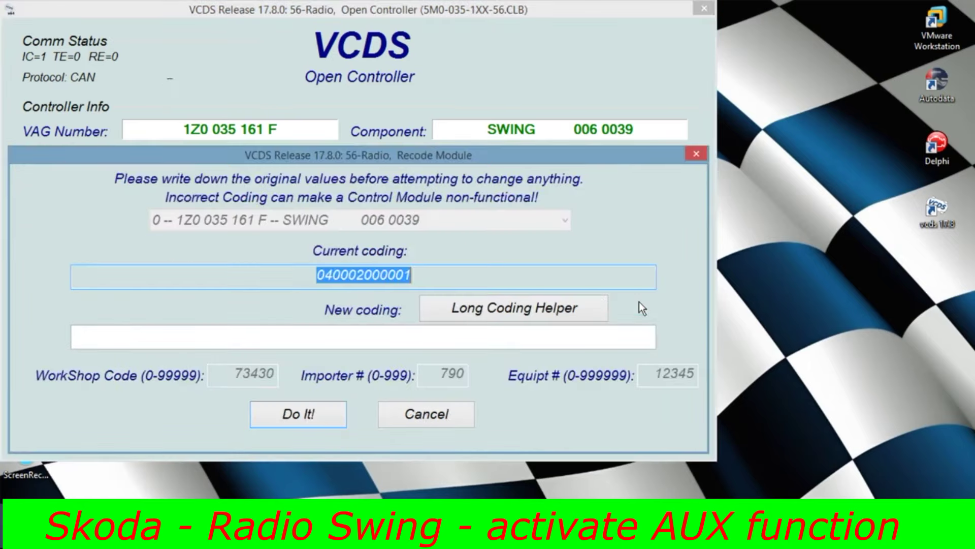
{"action": "left_click", "coordinate": [584, 308]}
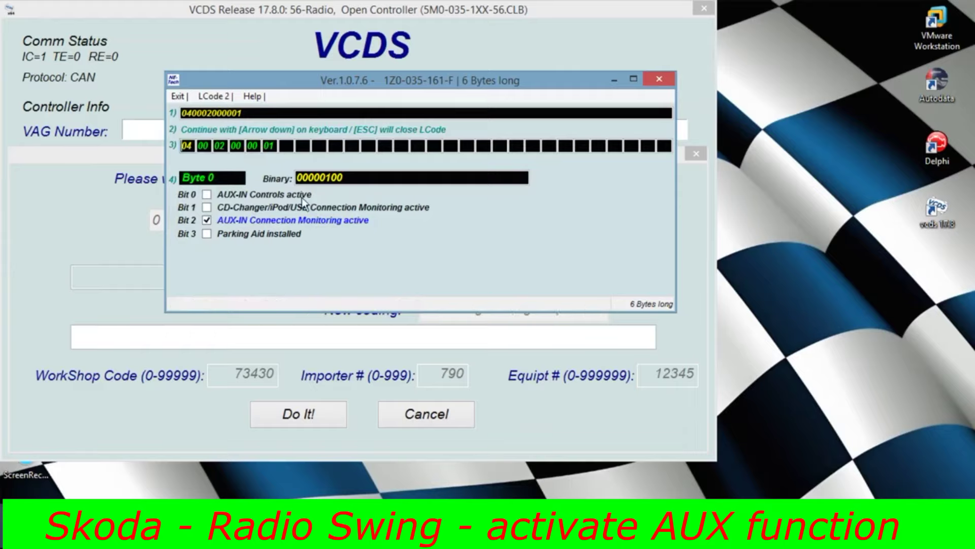
{"action": "left_click", "coordinate": [206, 195]}
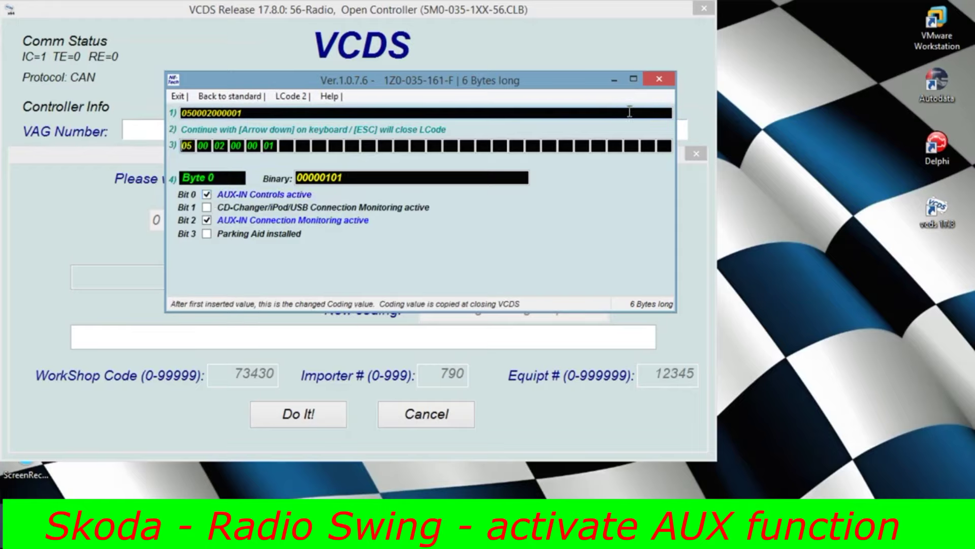
{"action": "left_click", "coordinate": [658, 81]}
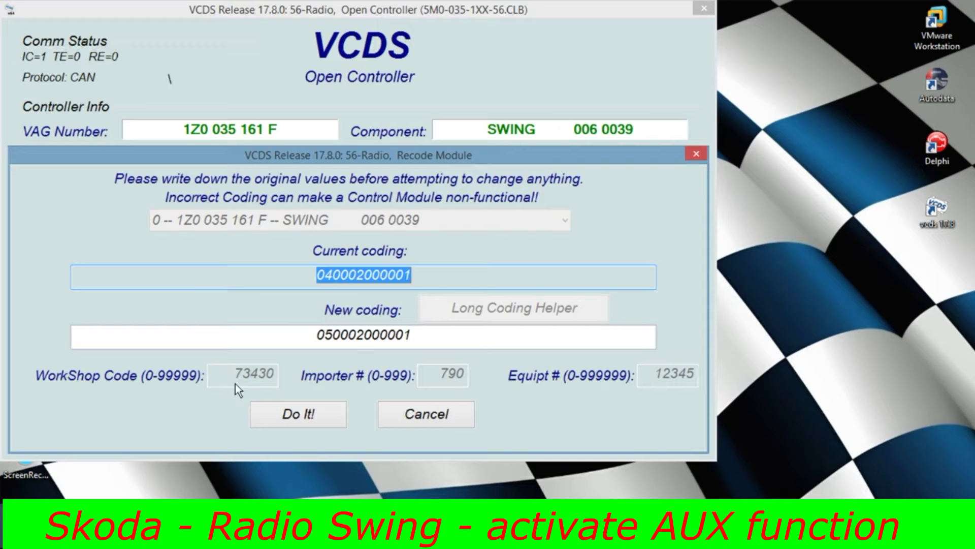
{"action": "left_click", "coordinate": [272, 409]}
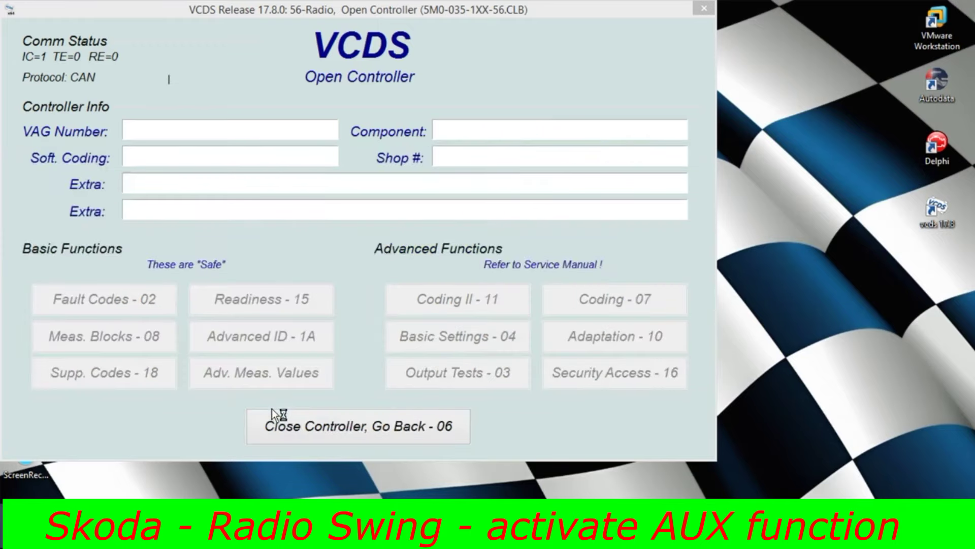